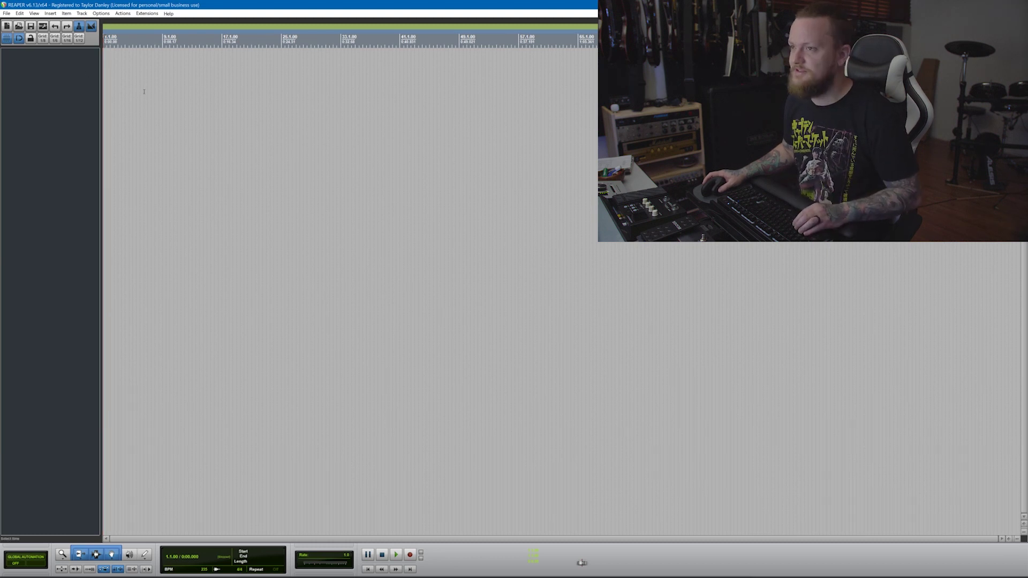
Add a track named Drums and load MT-PowerDrumKit on it, skipping the donation screen.
double_click(59, 74)
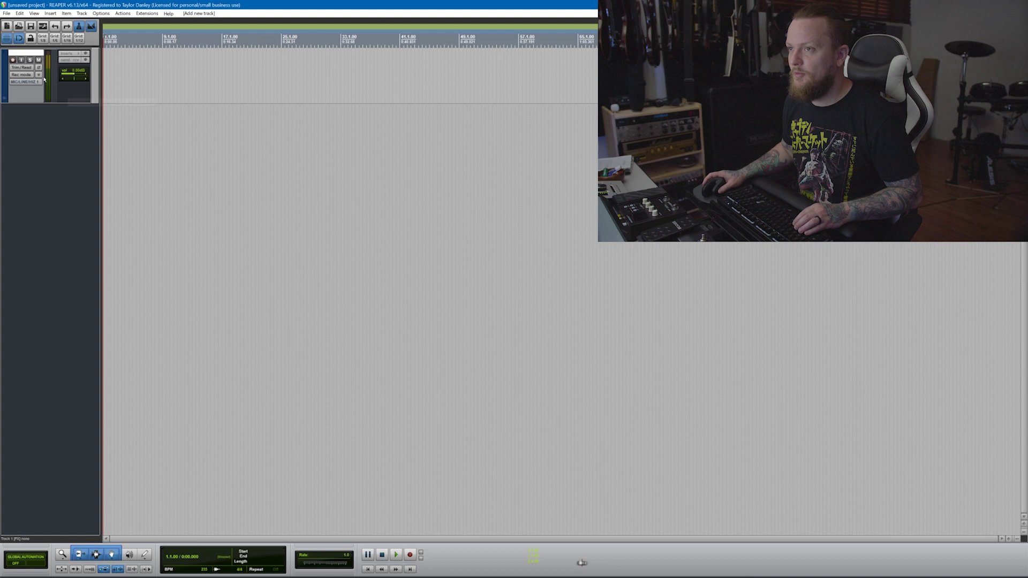
type("D")
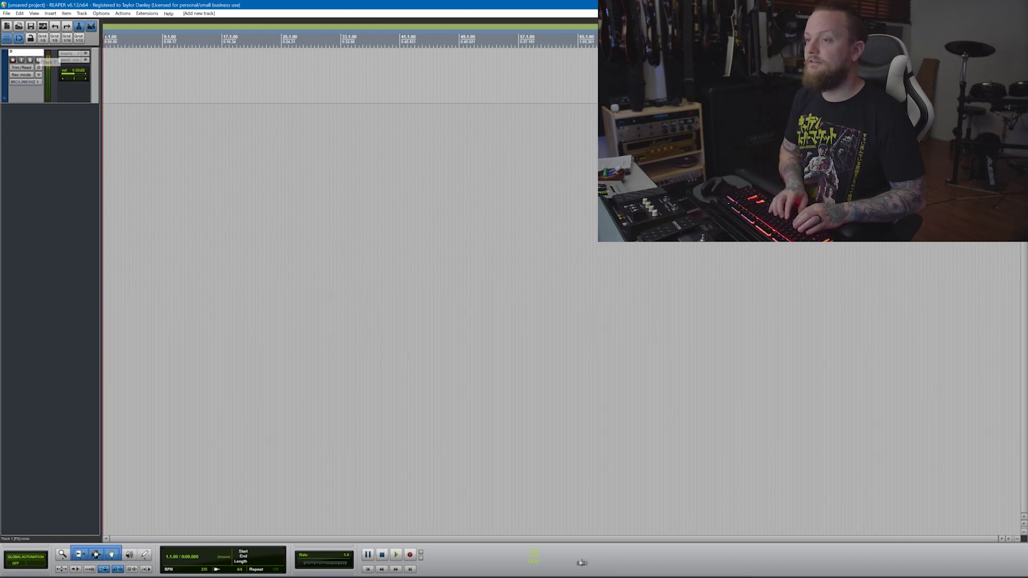
type("rums")
key("Return")
key("f")
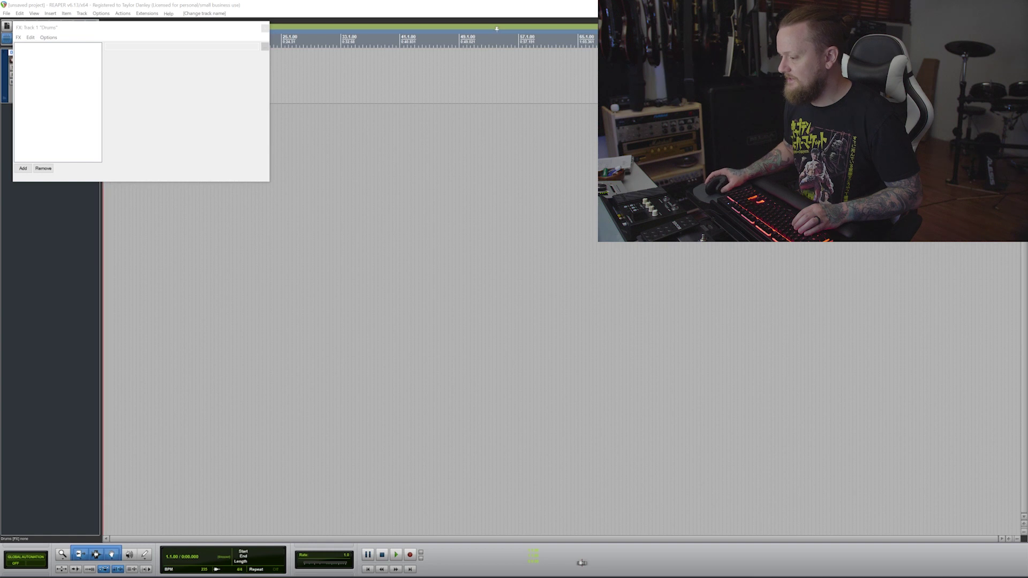
key("Return")
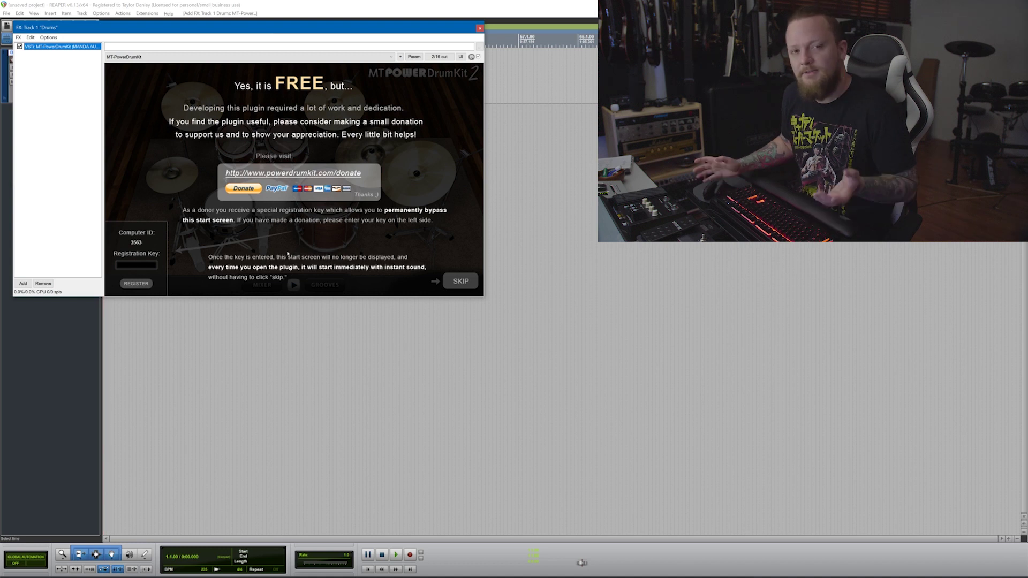
left_click(459, 282)
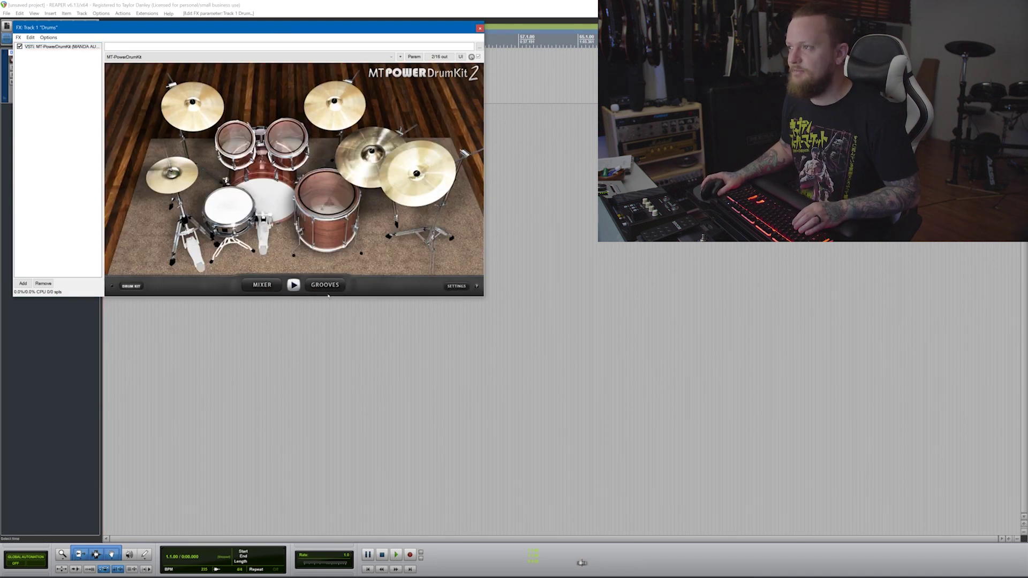
Preview the snare, rack tom, crash cymbal and hi-hat sounds in the drum kit.
left_click(239, 201)
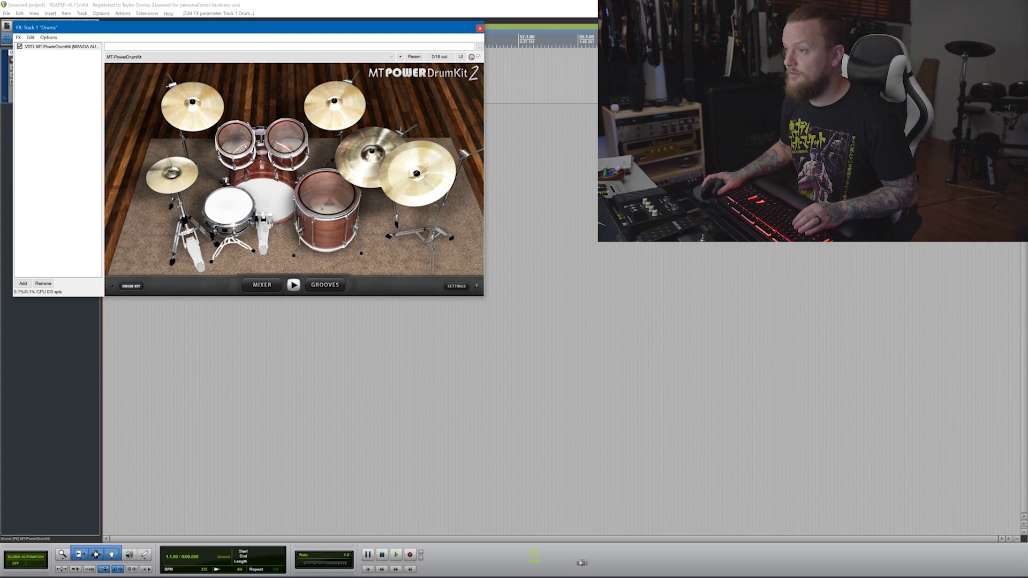
left_click(284, 137)
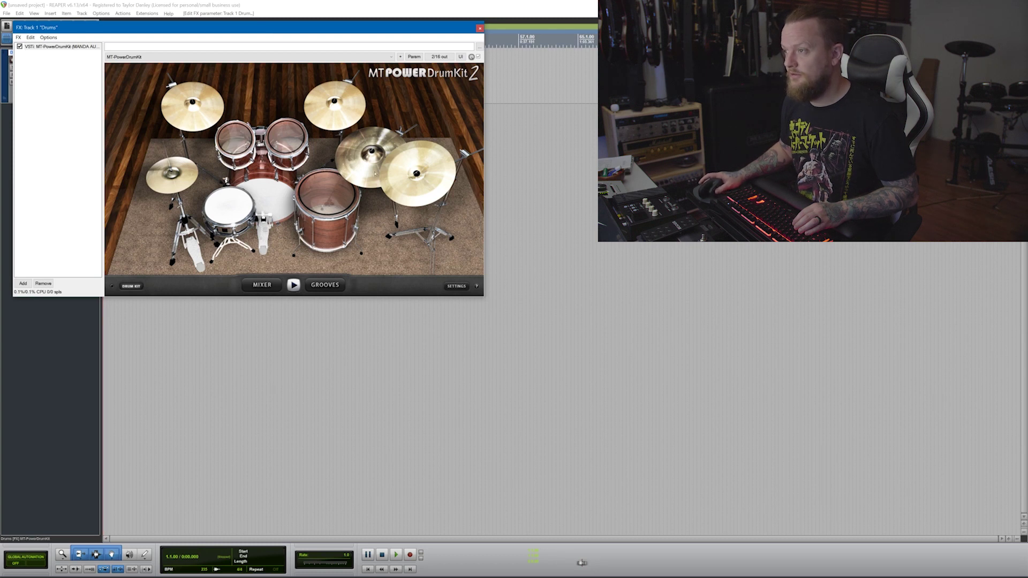
left_click(332, 105)
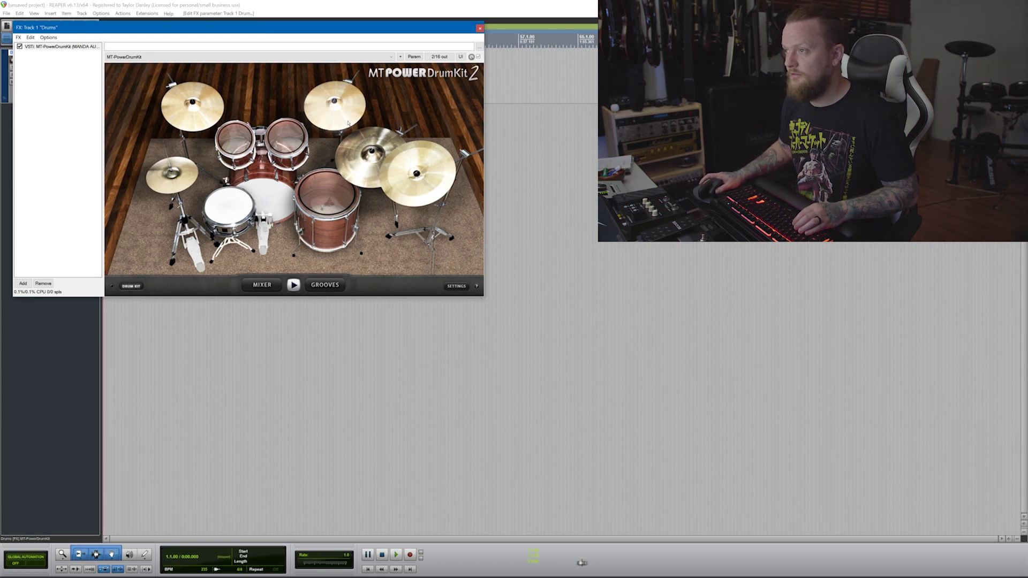
left_click(190, 162)
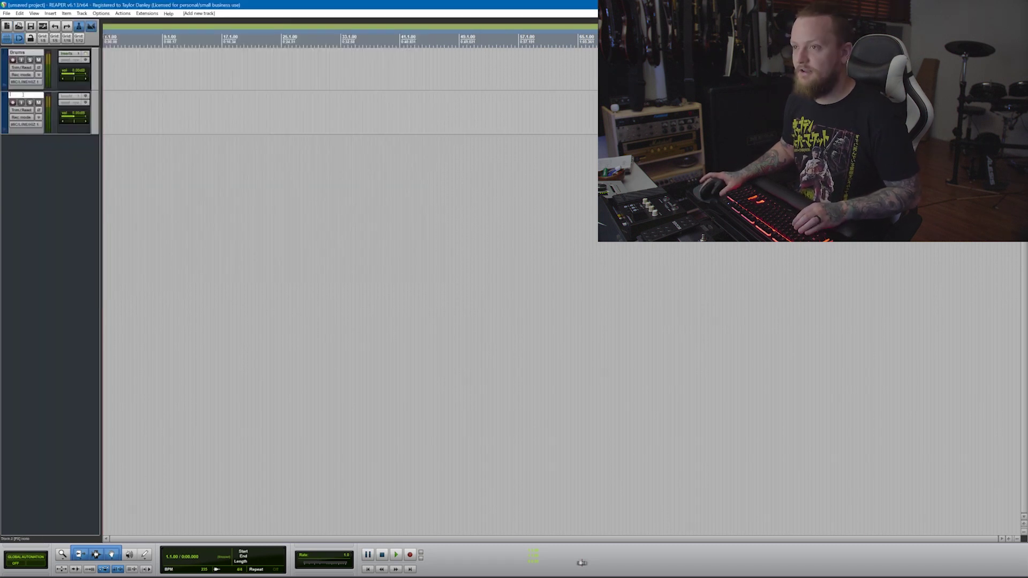
Close the drum plugin and add tracks named Guitar L and BASS.
left_click(480, 28)
key("ctrl+t")
type("Guitar L")
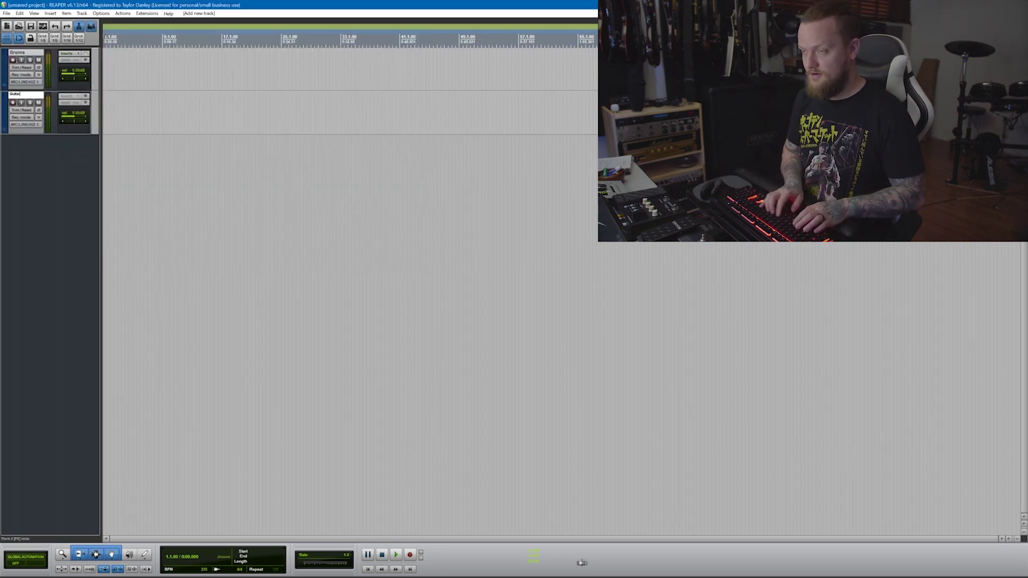
key("Return")
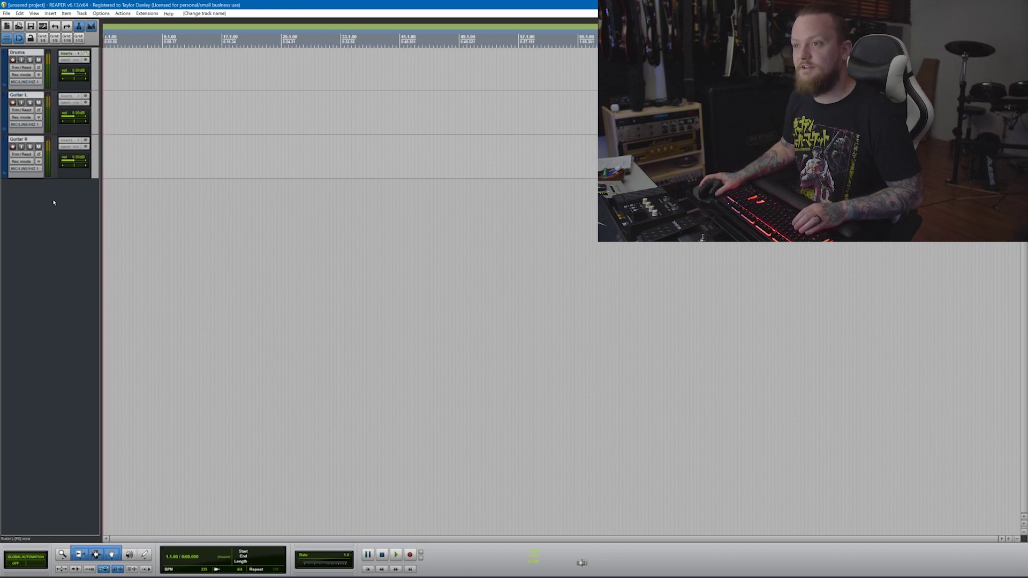
key("ctrl+t")
type("B")
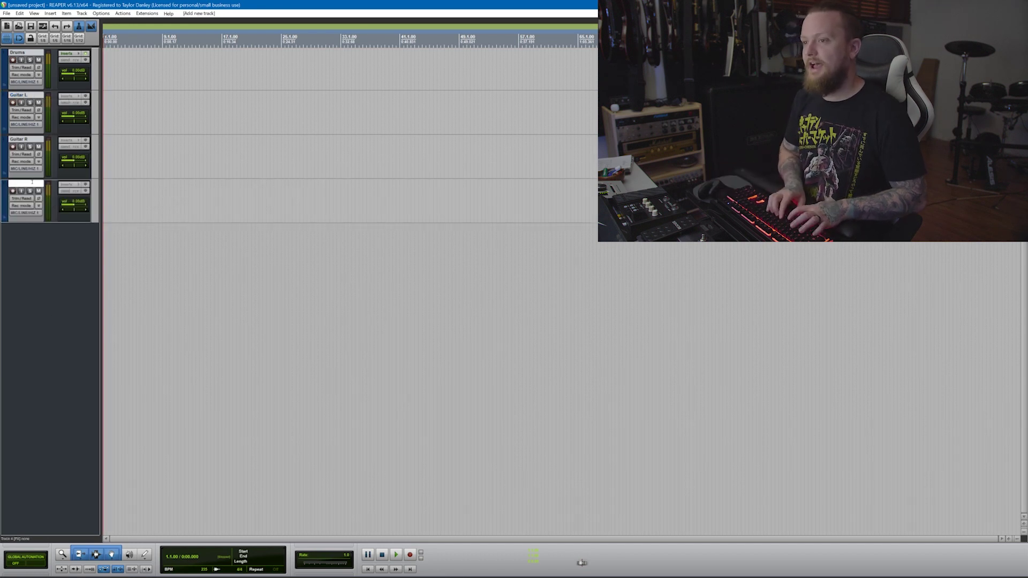
type("ASS")
key("Return")
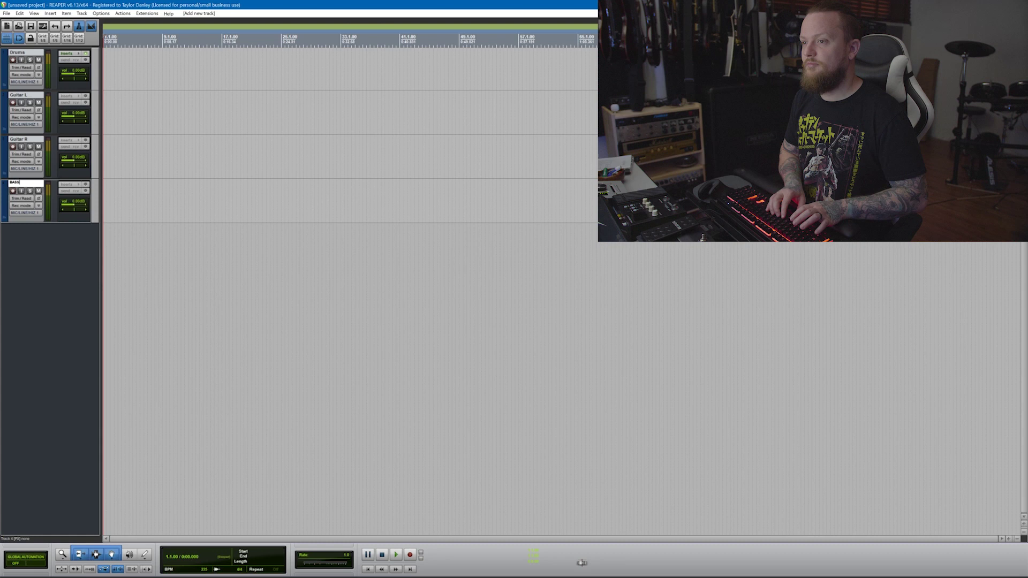
Add two tracks under BASS, make BASS a collapsed folder over them, and move SOLO above it.
key("ctrl+t")
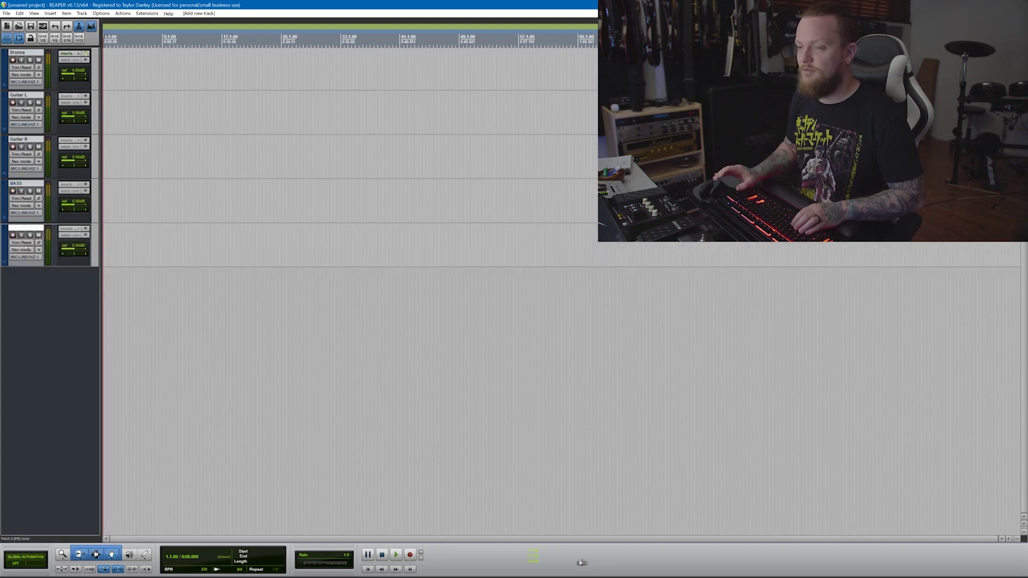
double_click(28, 282)
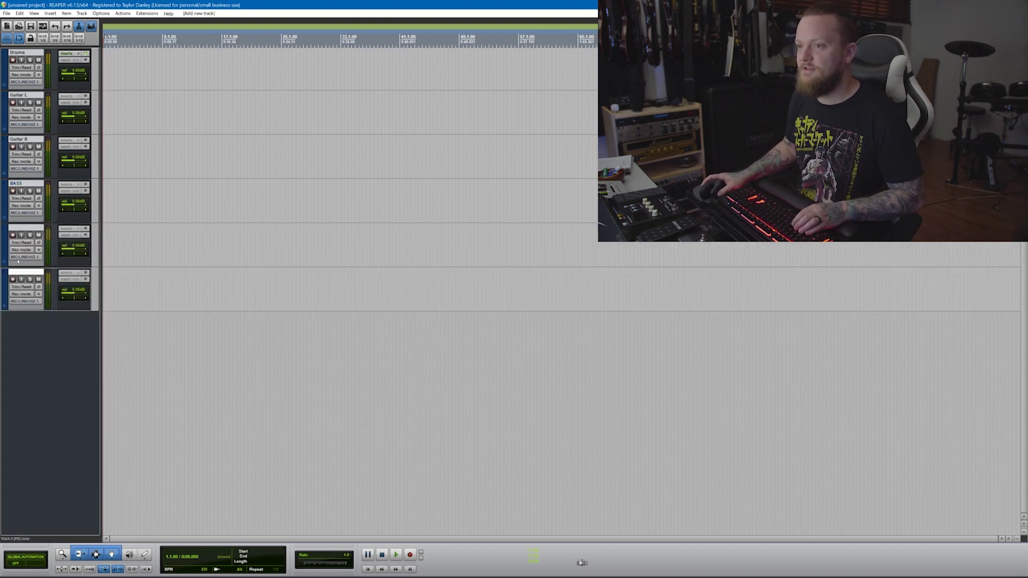
left_click(6, 220)
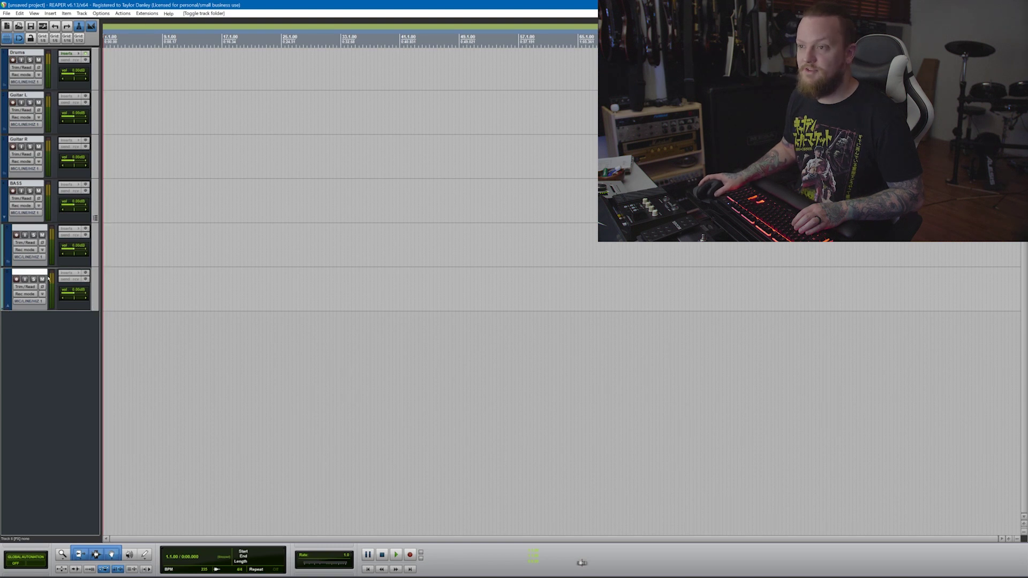
left_click(95, 218)
left_click_drag(21, 198, 21, 225)
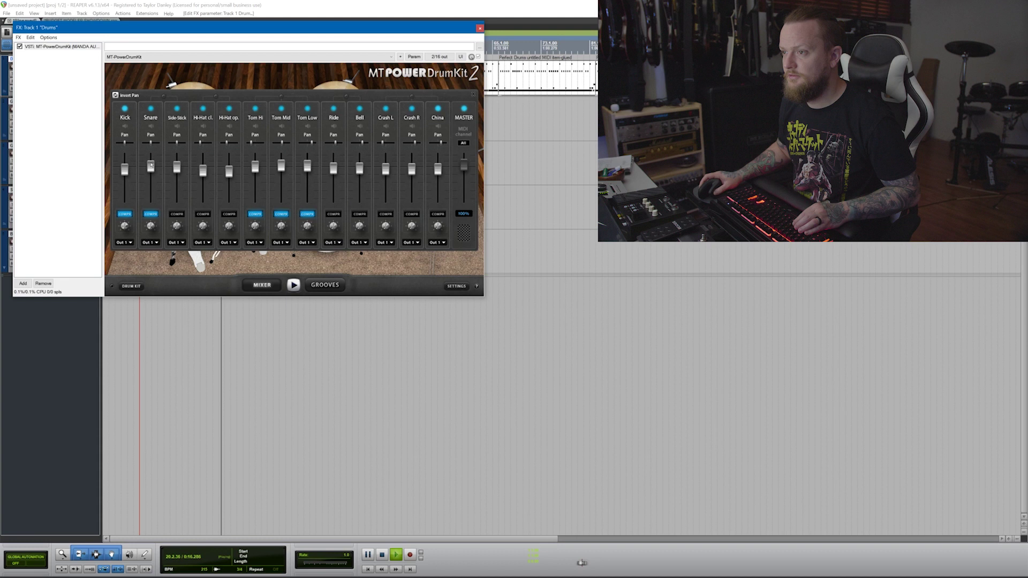
Stop the MIDI drum groove playback.
key("space")
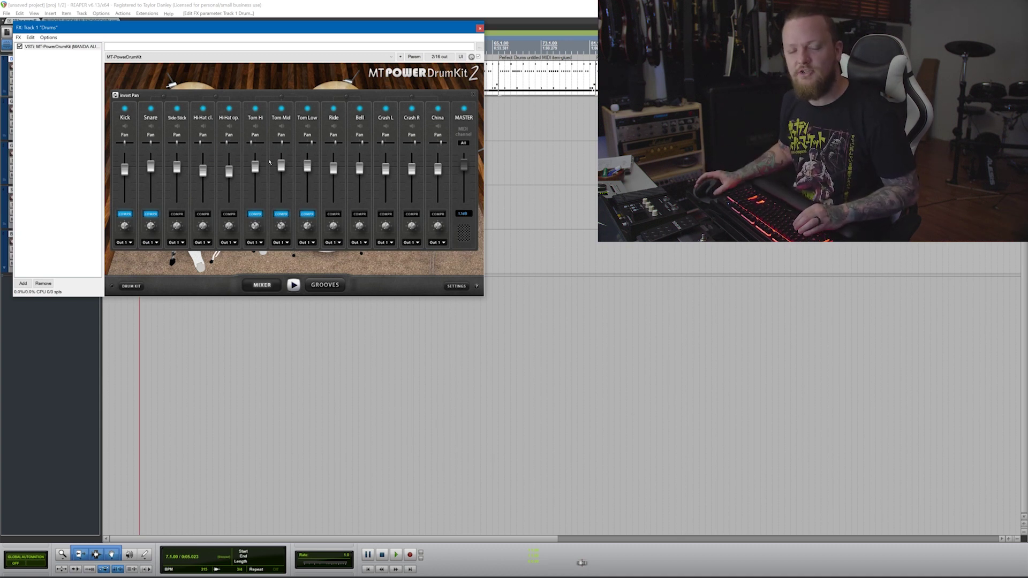
Close the drum plugin and audition from a point on the Guitar L lane.
key("Escape")
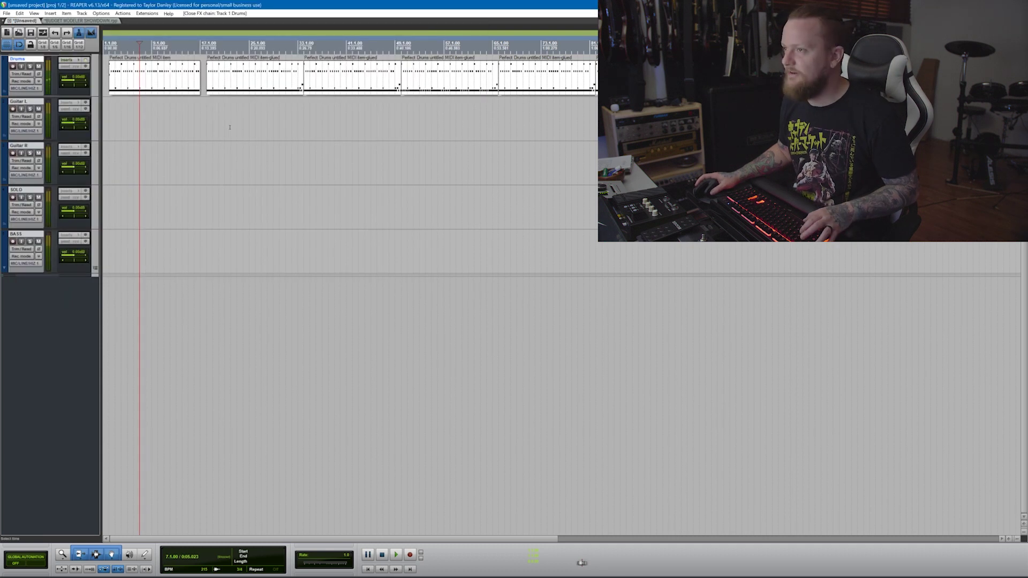
left_click(229, 127)
key("space")
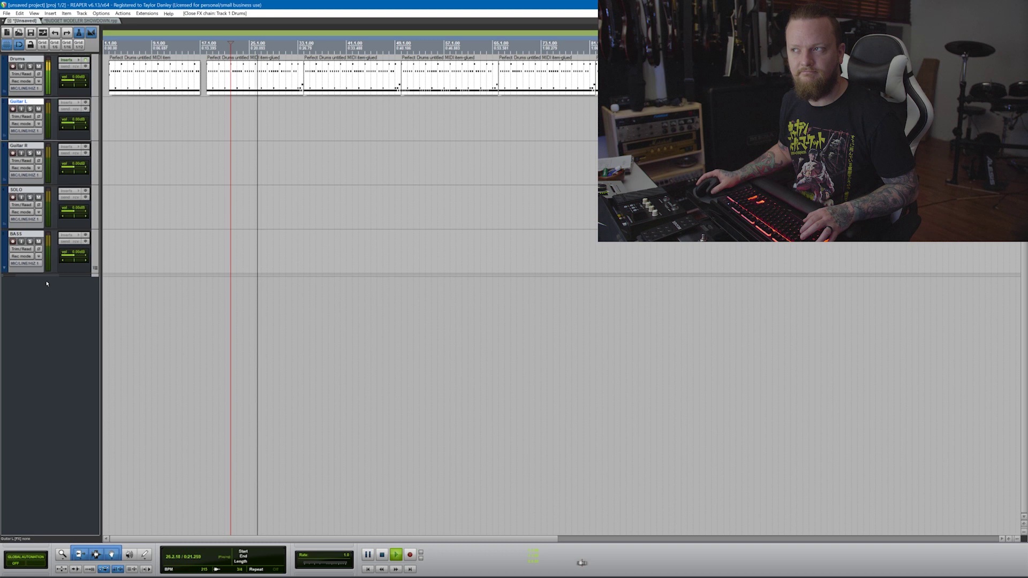
key("space")
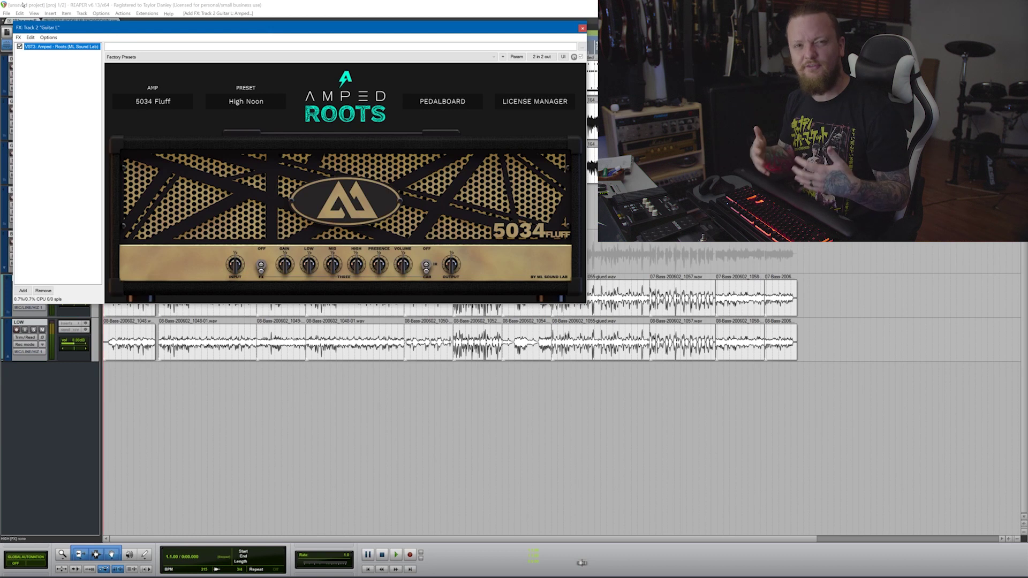
Close the Amped Roots window and play the project from the beginning.
left_click(582, 30)
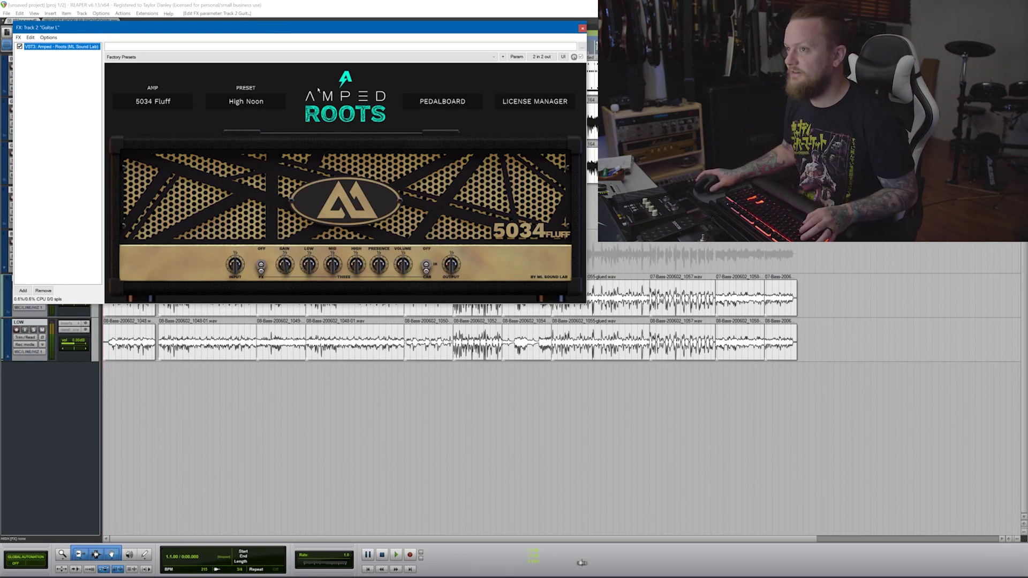
key("Escape")
key("space")
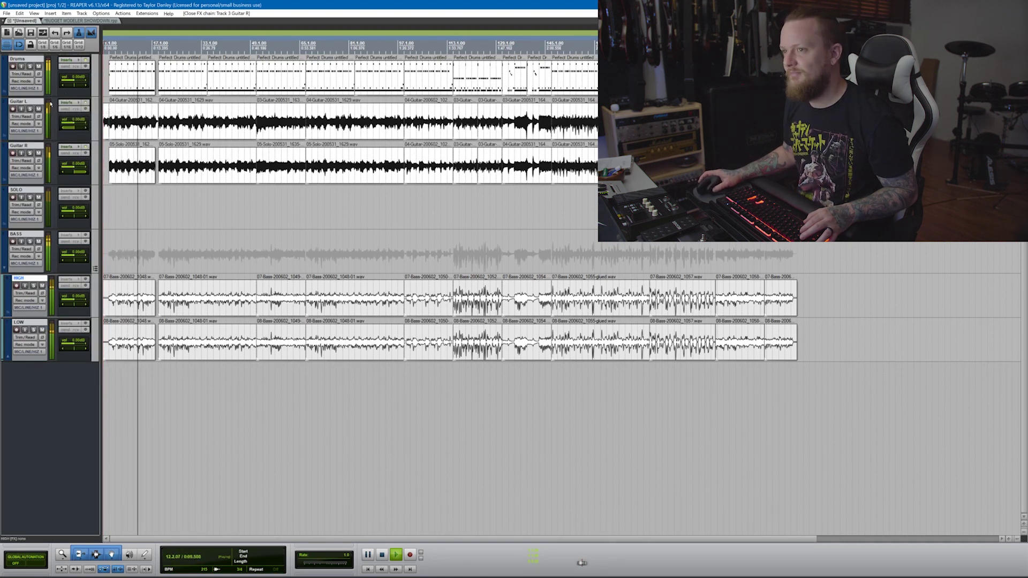
Load TSE Audio's BOD on the HIGH track, boost its LOW knob, and play back the bass.
key("space")
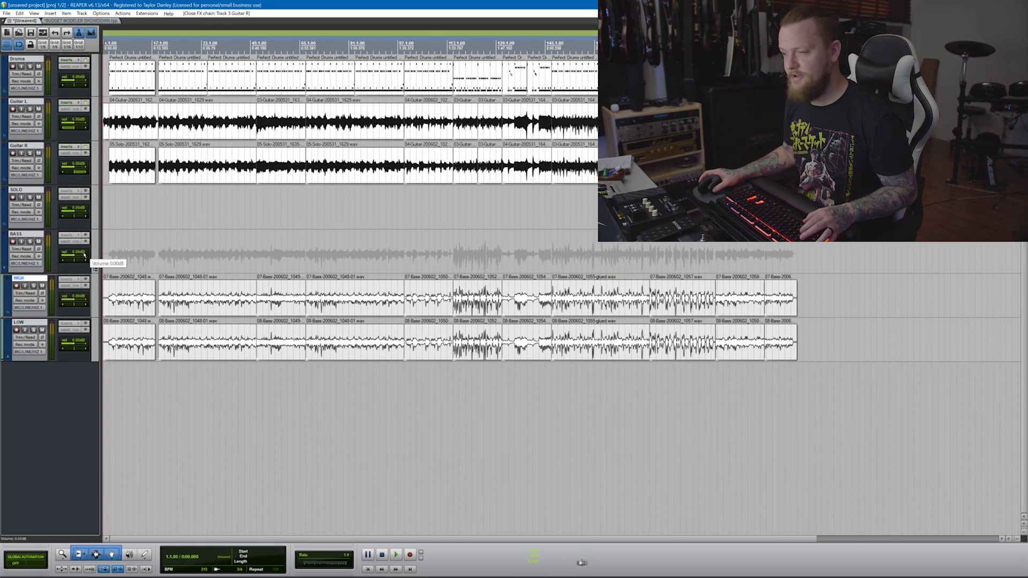
key("f")
left_click(127, 252)
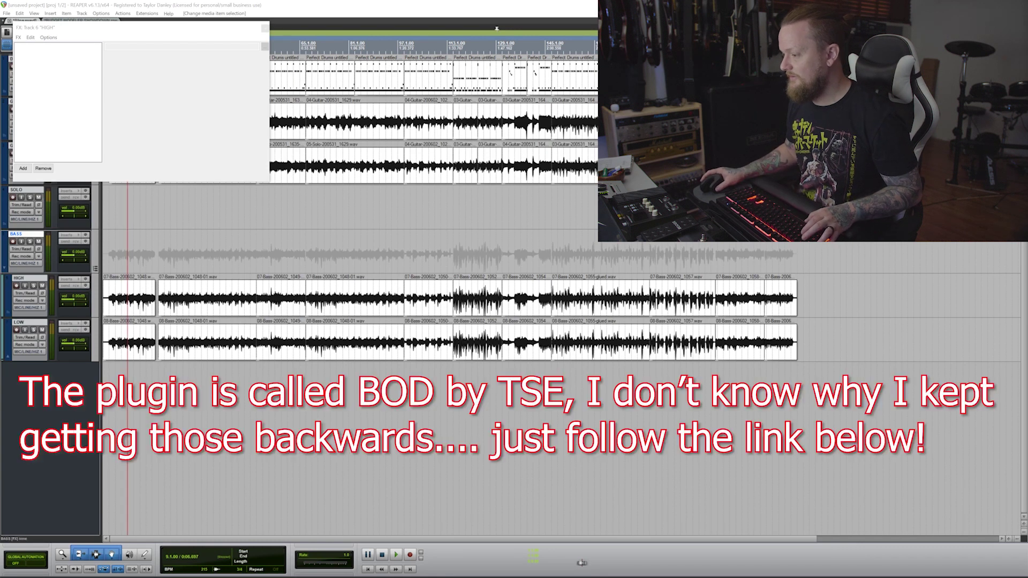
key("Return")
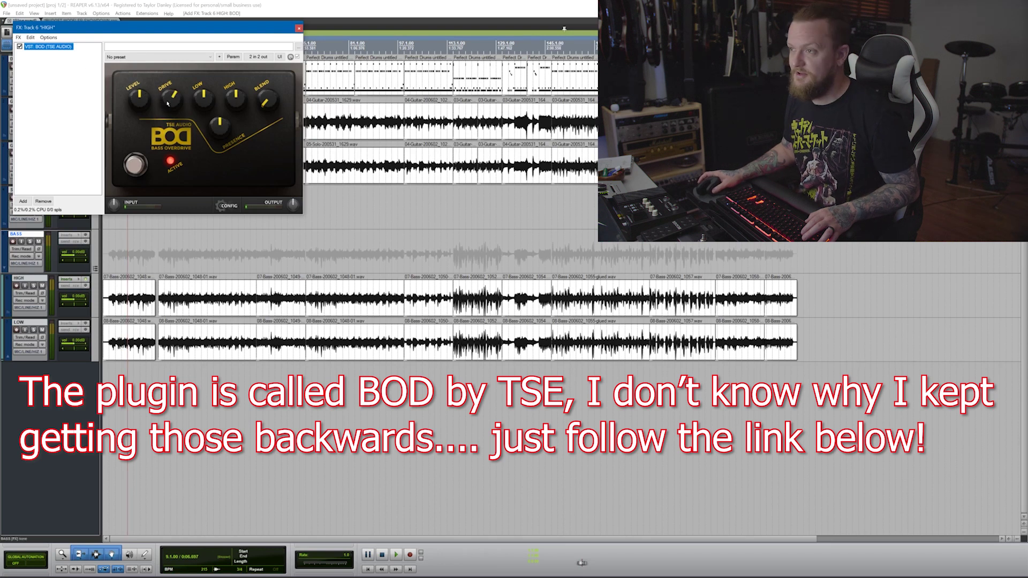
left_click_drag(203, 97, 209, 103)
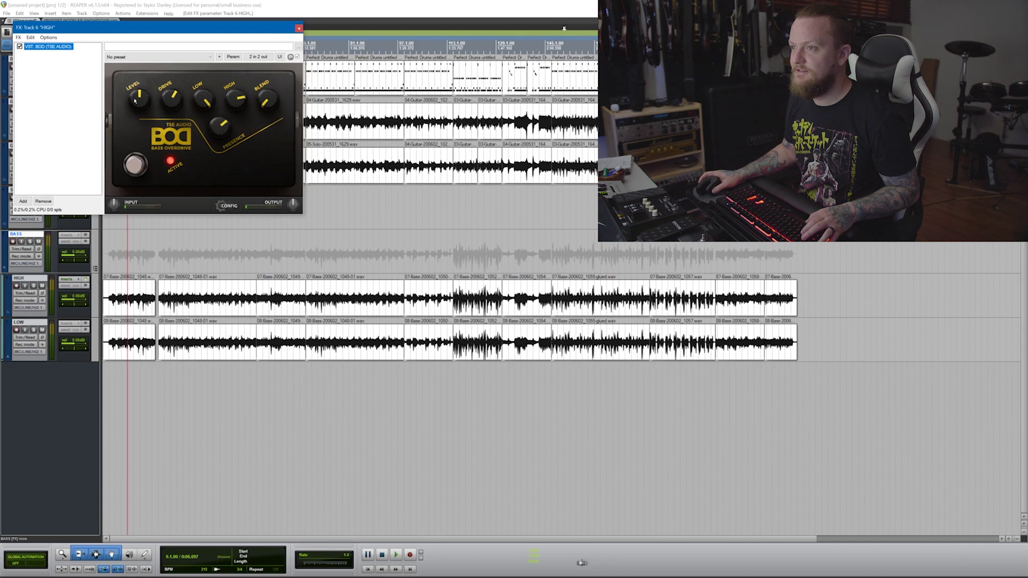
key("Escape")
key("space")
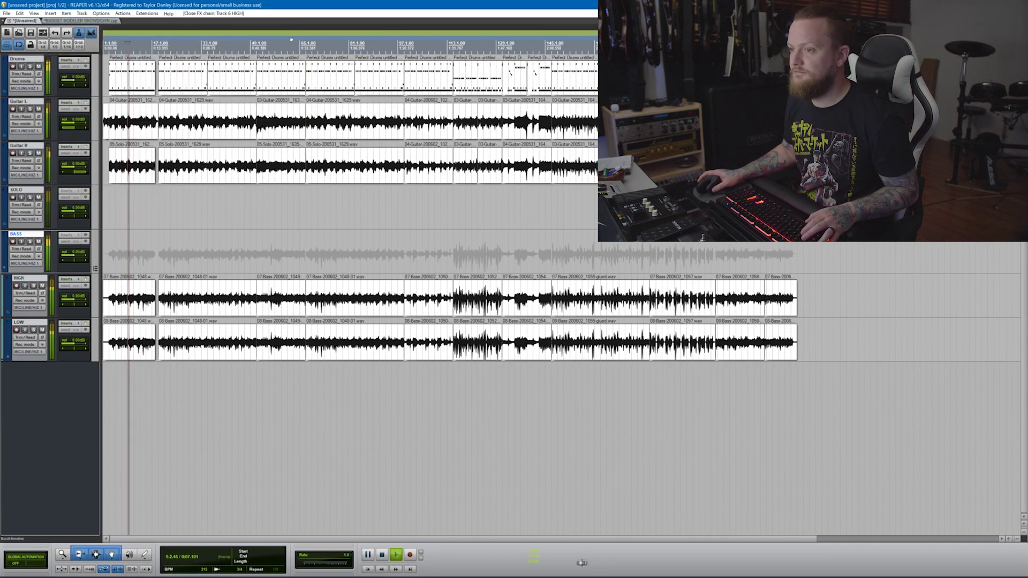
Solo the BASS folder to listen, then collapse it and add a new empty track below Drums.
left_click(30, 242)
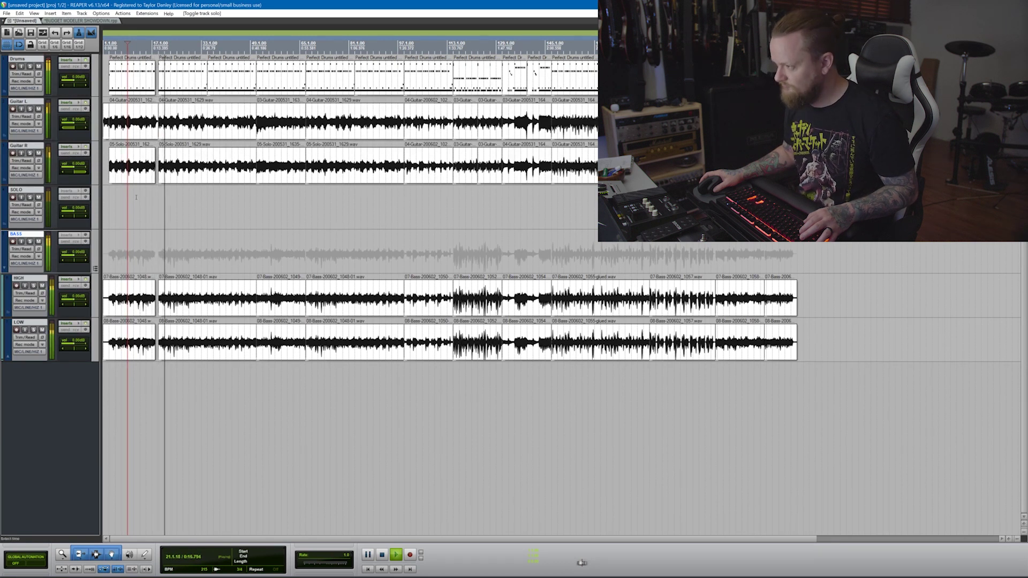
key("space")
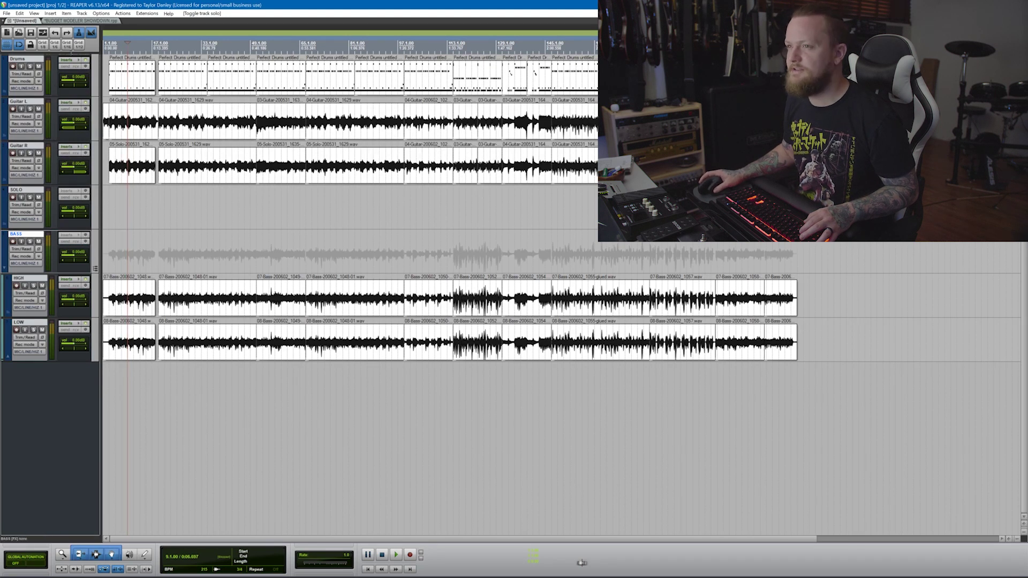
left_click(95, 268)
double_click(32, 300)
left_click_drag(32, 300, 38, 98)
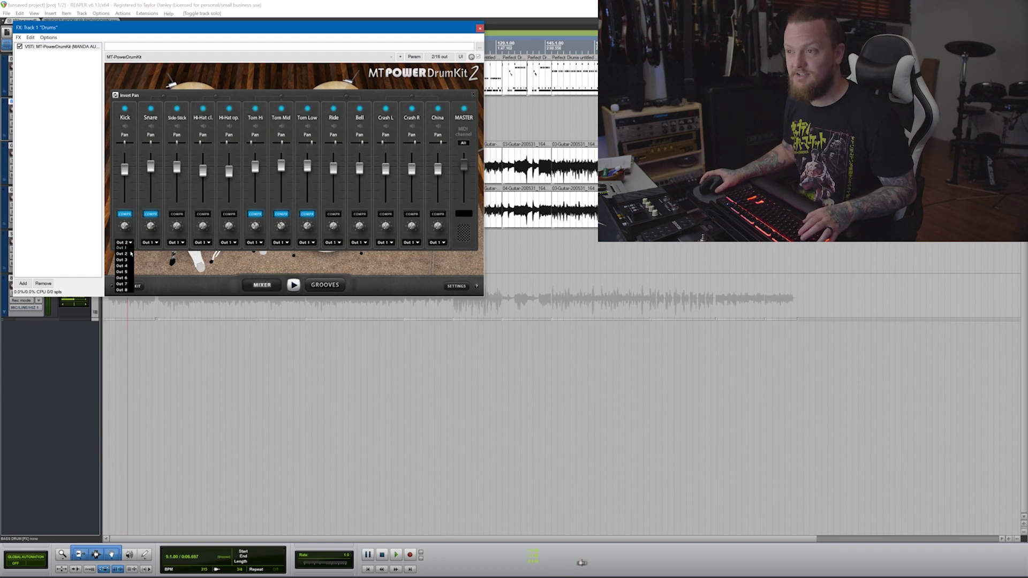
Give Kick its own output, send it from Drums to BASS DRUM in mono, and solo BASS DRUM.
left_click(129, 260)
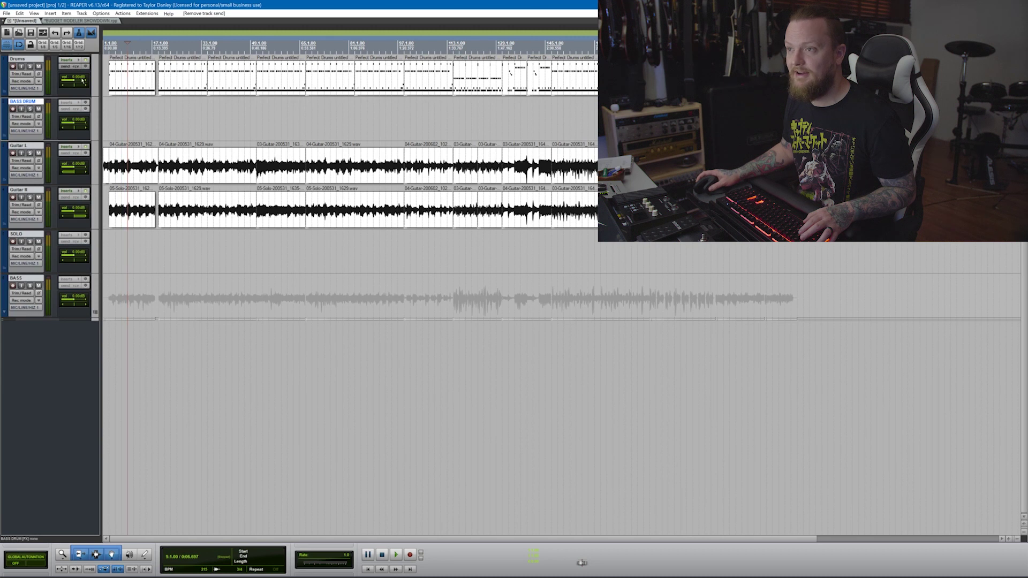
left_click_drag(63, 115, 65, 112)
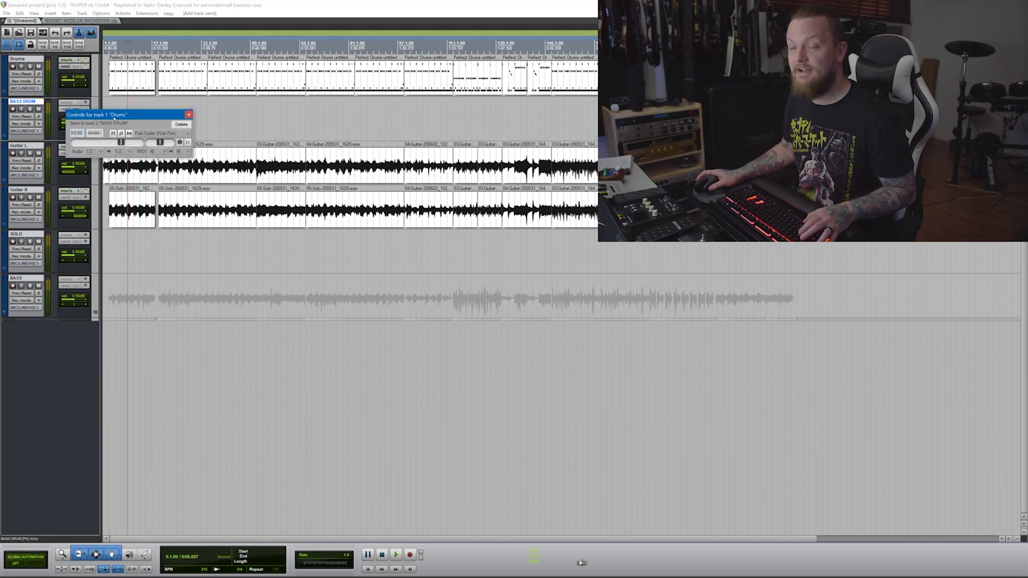
left_click(102, 152)
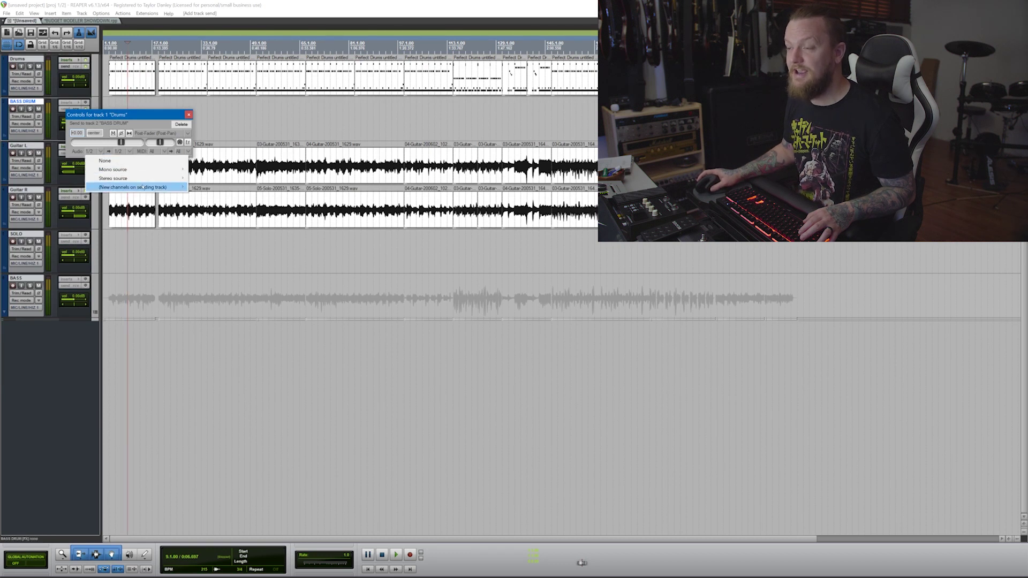
mouse_move(154, 189)
mouse_move(215, 187)
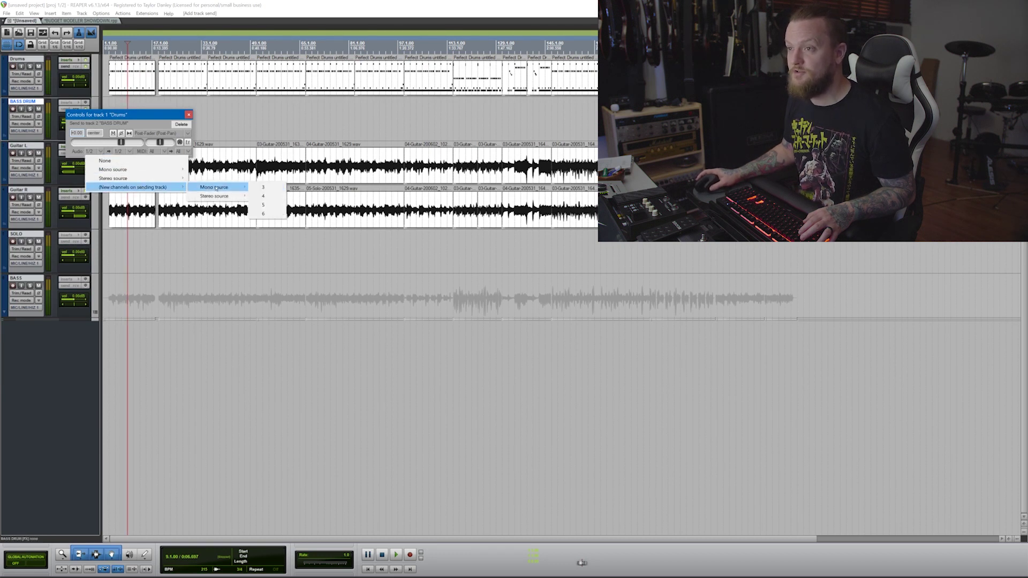
left_click(261, 187)
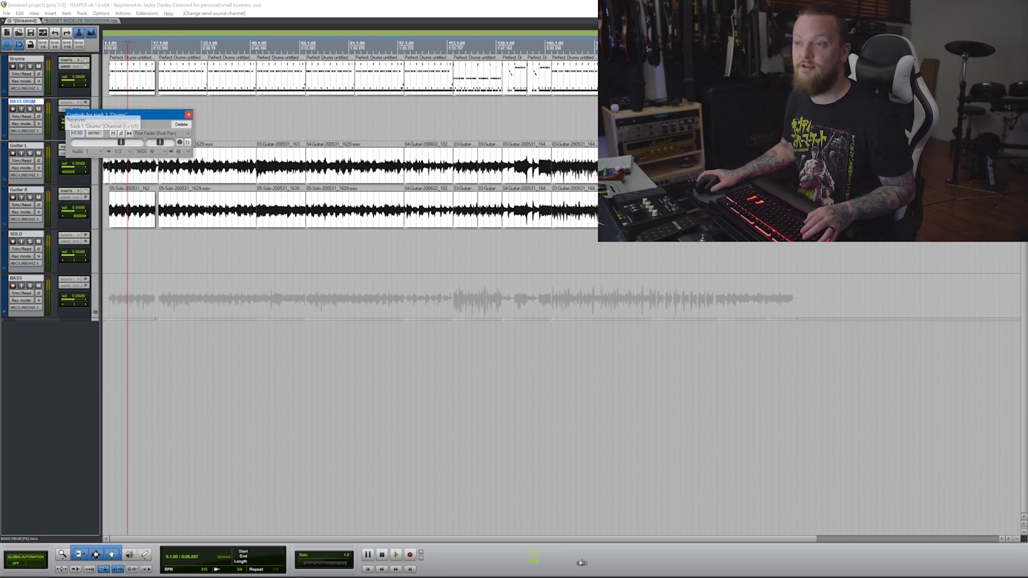
left_click(30, 109)
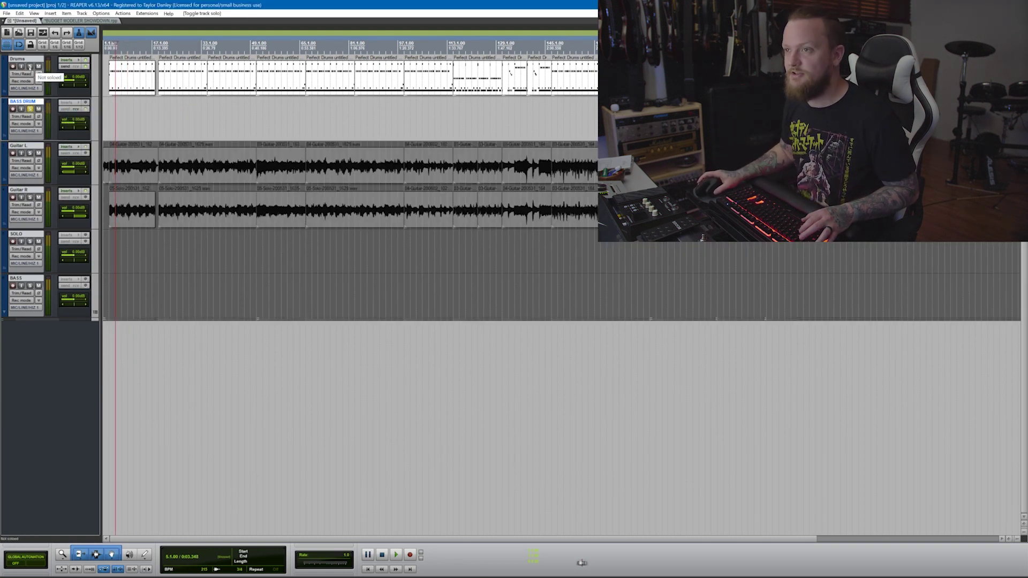
Solo Drums and add the MIDI Velocity and Timing Humanizer ahead of MT-PowerDrumKit.
left_click(30, 67)
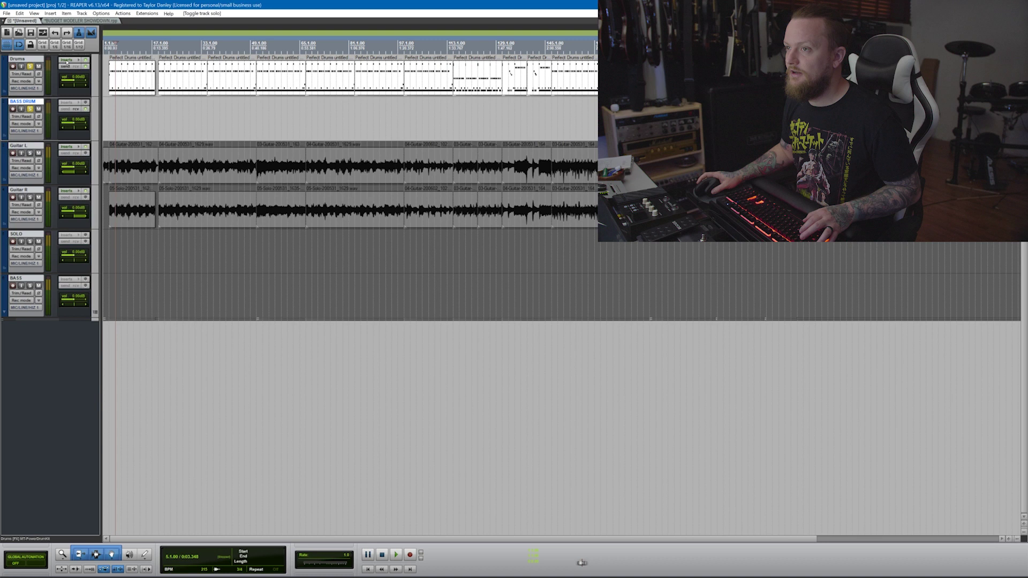
left_click(67, 60)
right_click(258, 172)
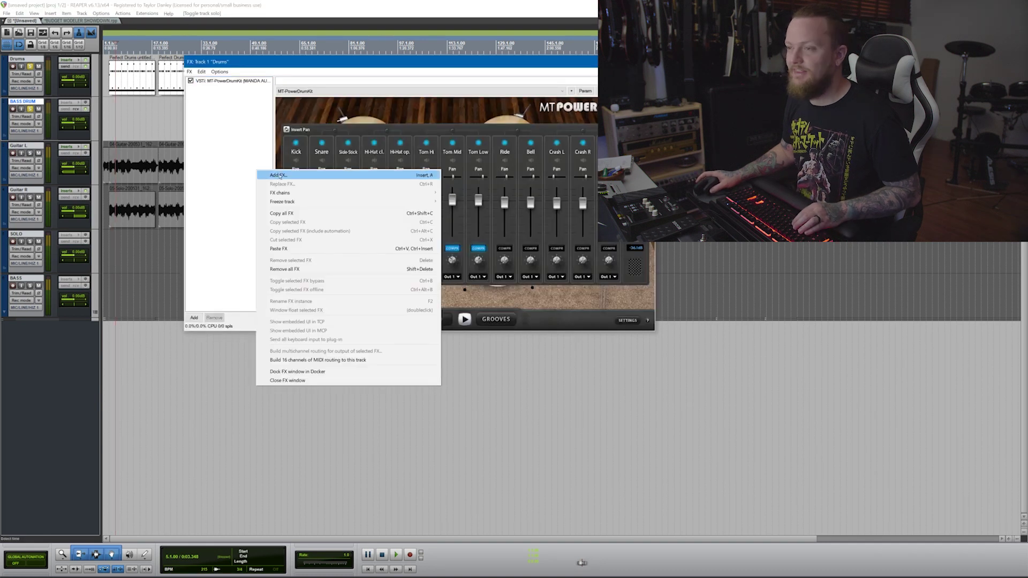
left_click(279, 177)
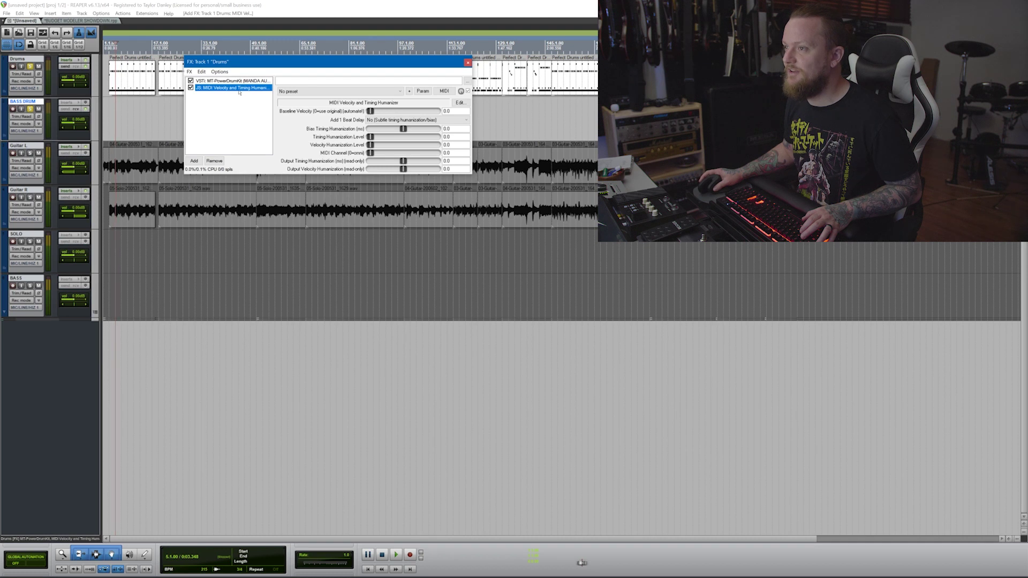
left_click_drag(240, 88, 238, 81)
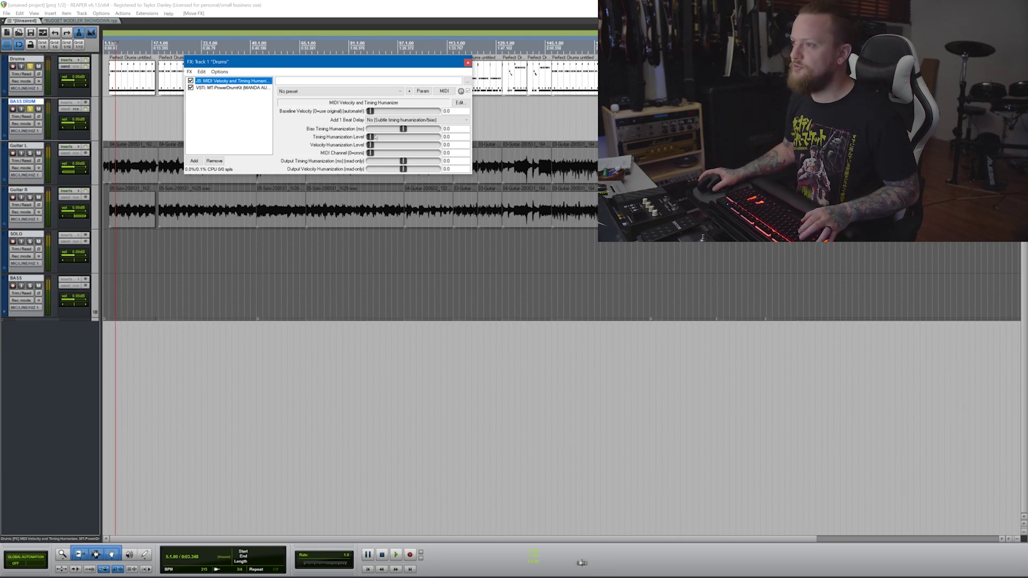
Set humanizer timing to about 6.1, bias 3.5 and velocity 1.0, auditioning the drums.
left_click(377, 137)
left_click_drag(377, 136, 415, 129)
left_click(410, 129)
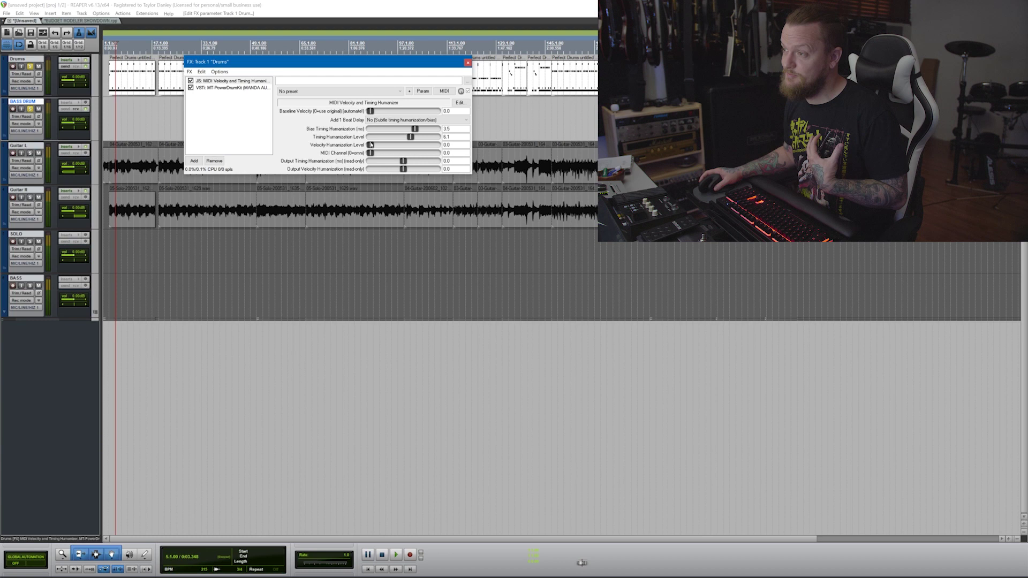
left_click_drag(371, 145, 379, 145)
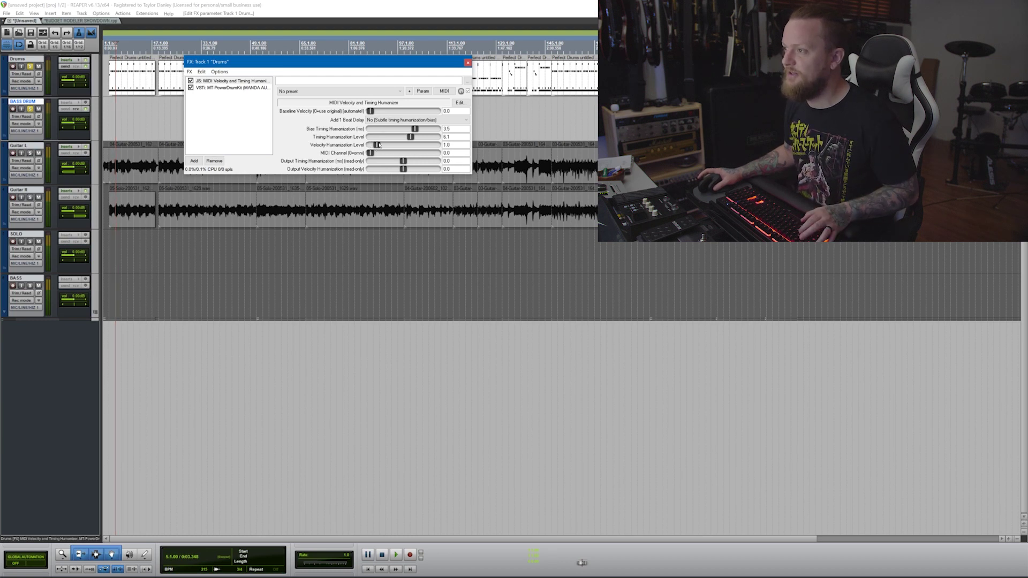
key("space")
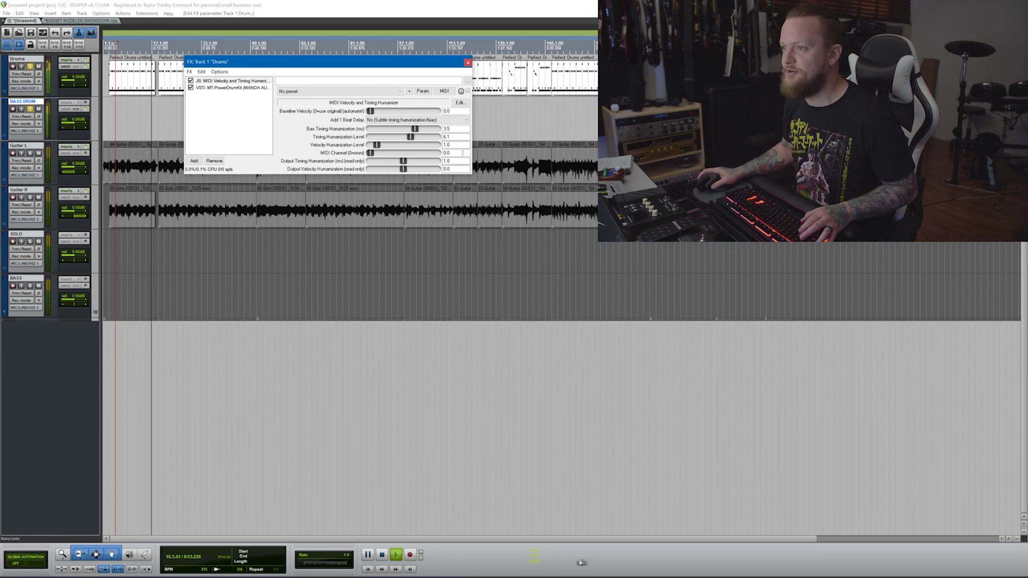
key("space")
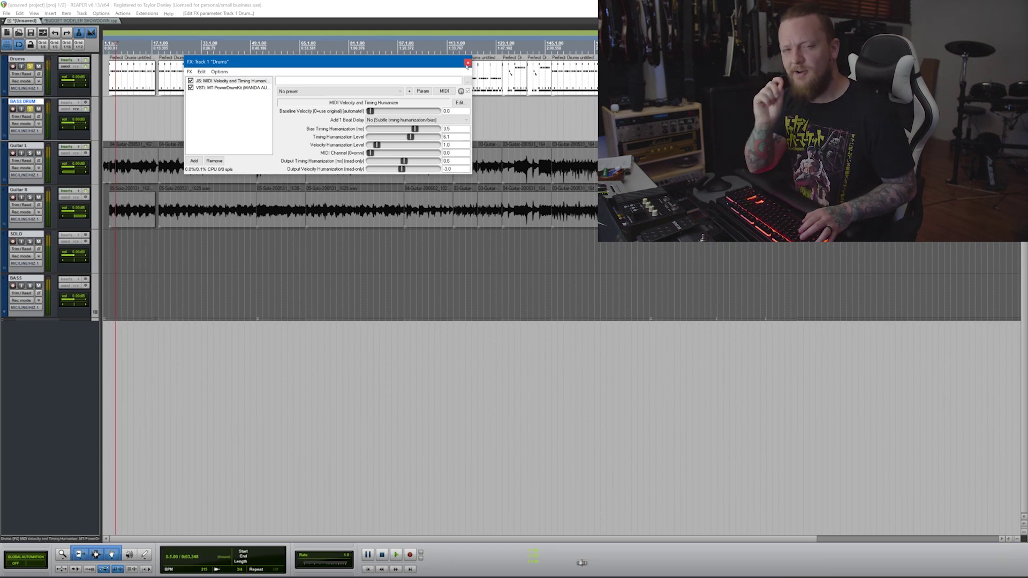
left_click(467, 64)
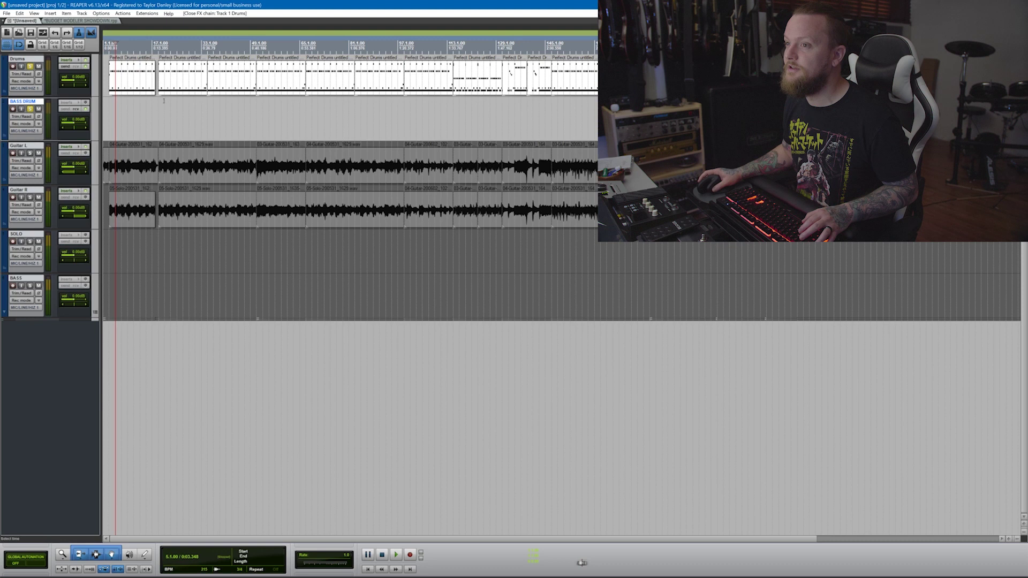
Unsolo BASS DRUM, play back the mix, and expand the BASS folder.
left_click(30, 109)
key("space")
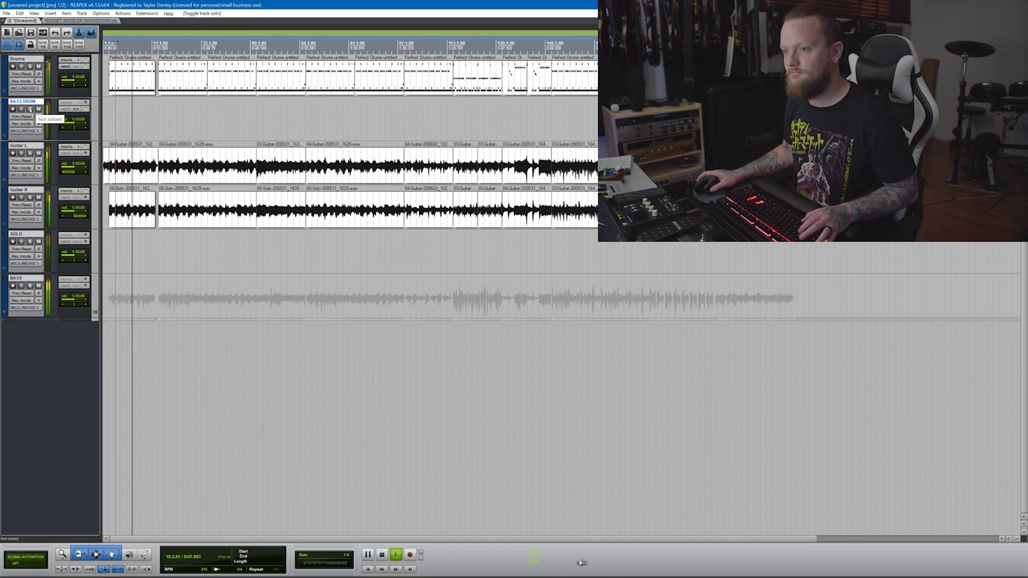
key("space")
left_click(95, 312)
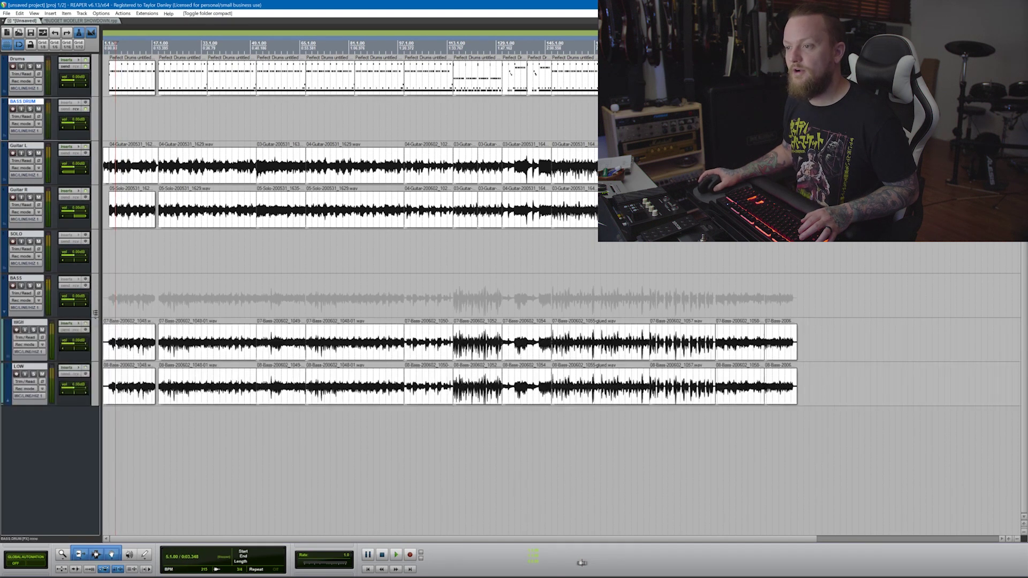
Add ReaEQ to the HIGH track and cut lows below about 466 Hz.
left_click(71, 325)
right_click(60, 91)
left_click(67, 95)
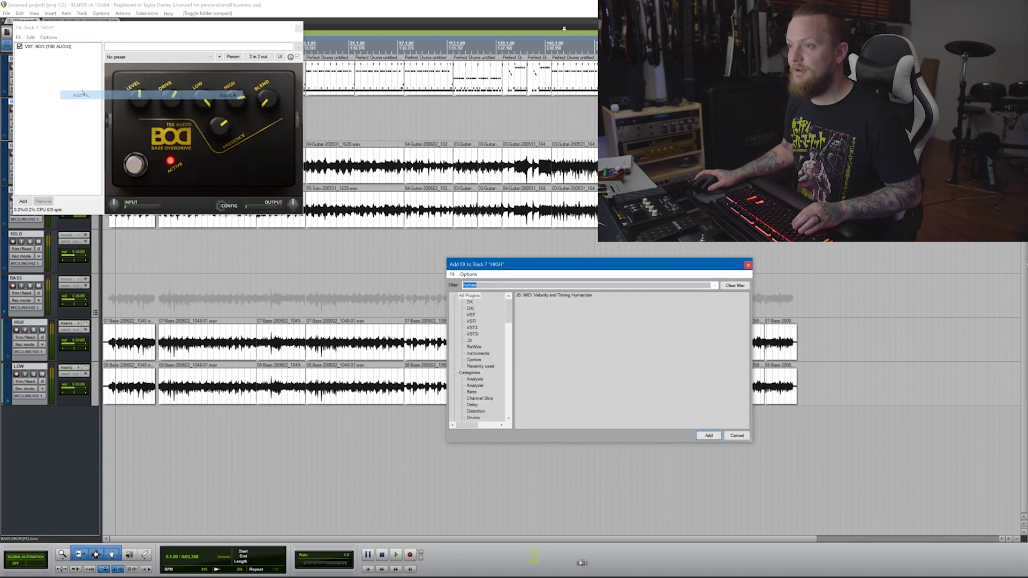
type("rea")
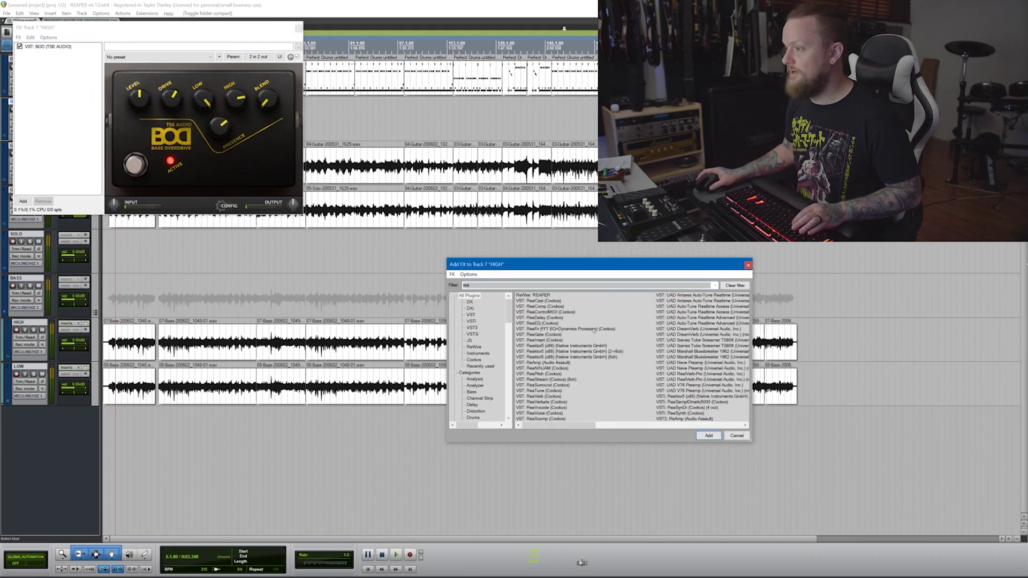
type("eq")
key("Return")
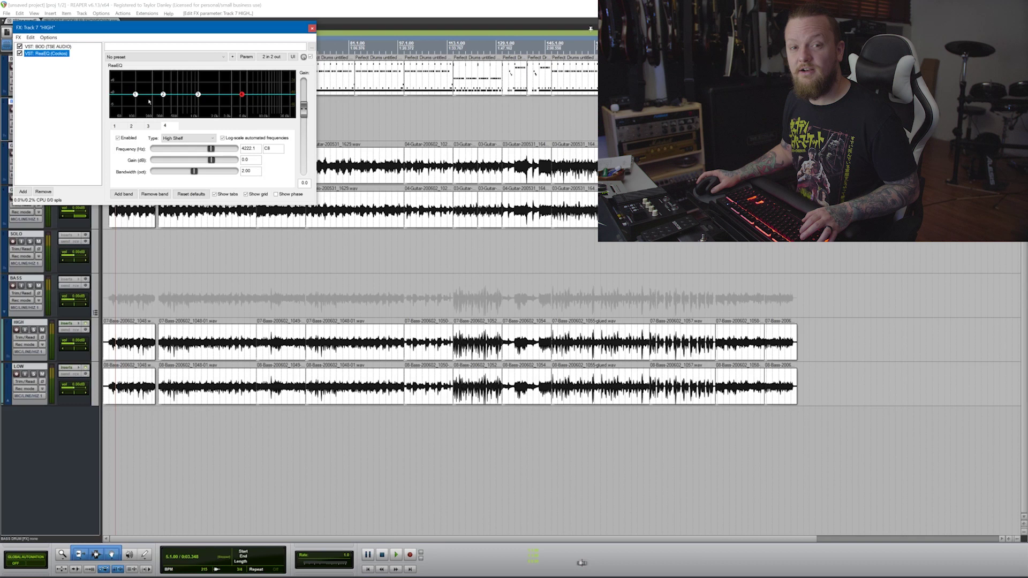
left_click_drag(136, 95, 176, 123)
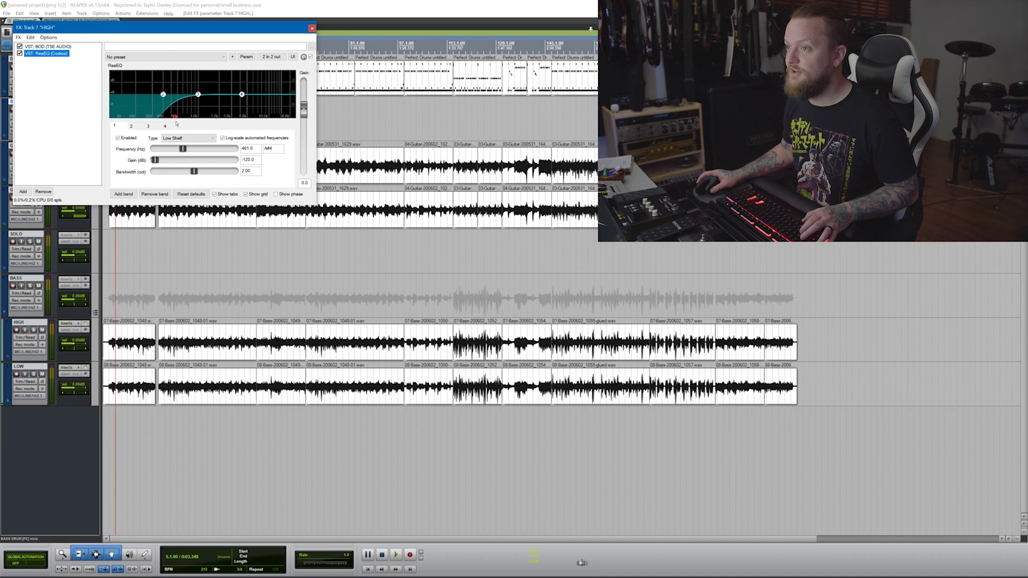
key("Escape")
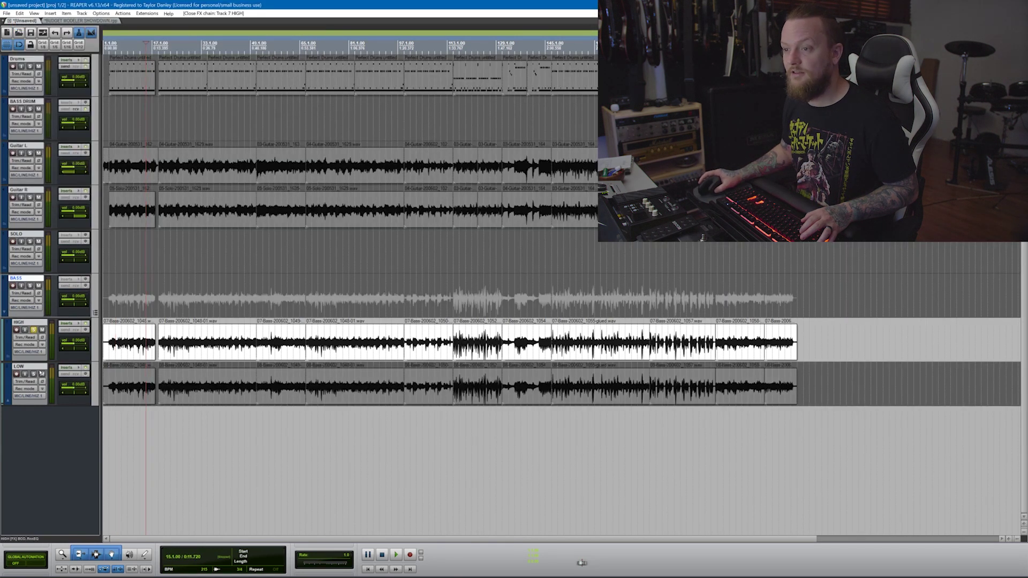
Solo LOW and set its EQ to cut highs above about 357 Hz.
left_click(34, 373)
left_click(33, 329)
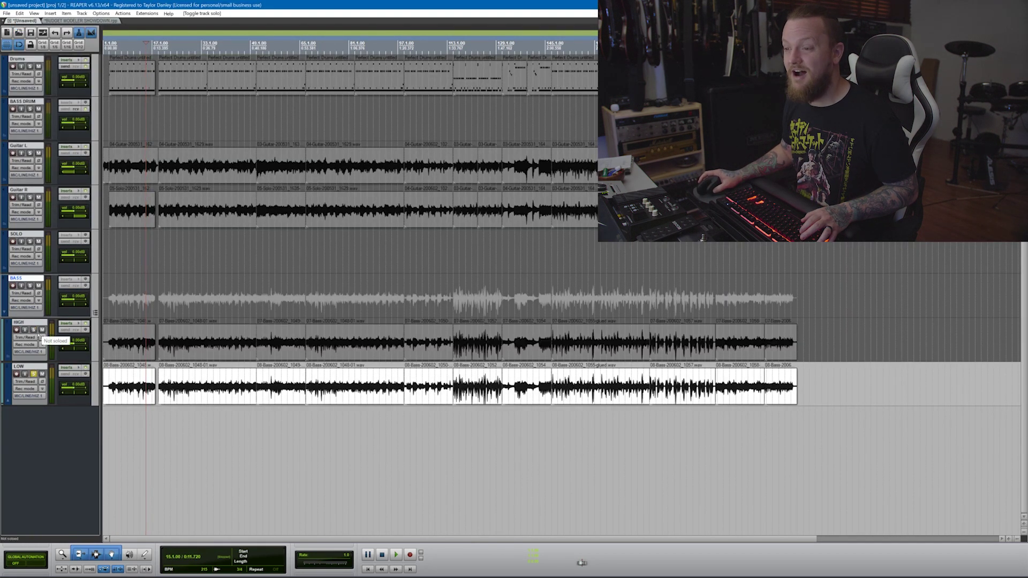
left_click(68, 368)
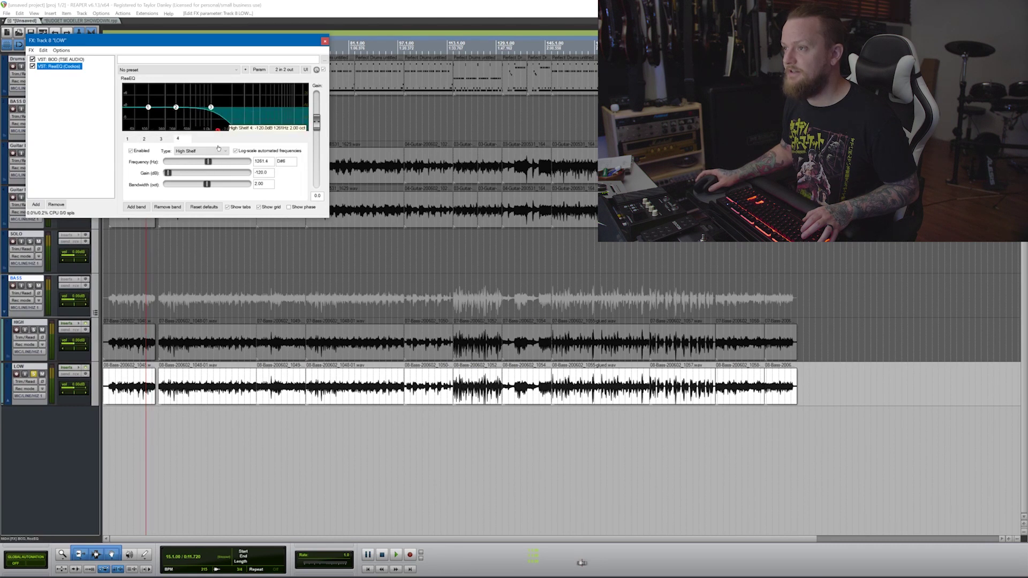
left_click_drag(208, 162, 174, 166)
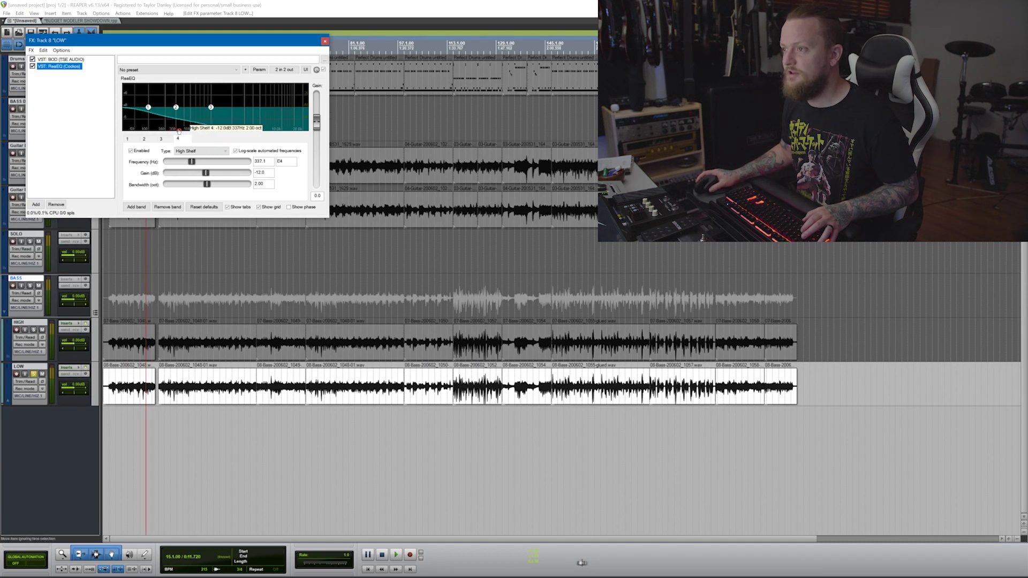
left_click_drag(178, 130, 182, 136)
While playing, lower LOW's cutoff to about 252 Hz and HIGH's low shelf to about 363 Hz.
left_click(140, 343)
key("space")
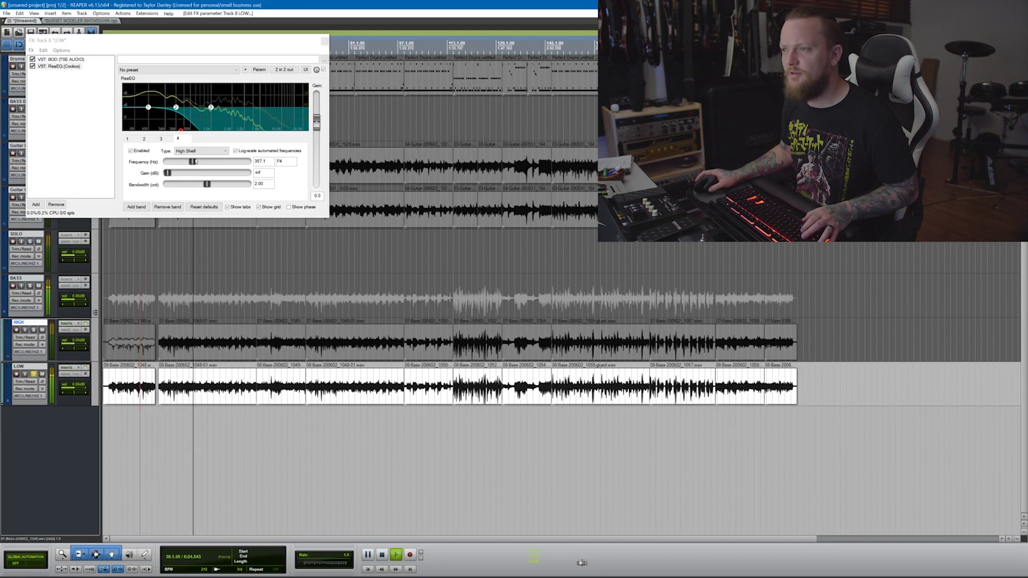
left_click_drag(181, 130, 172, 130)
left_click(33, 330)
left_click(66, 324)
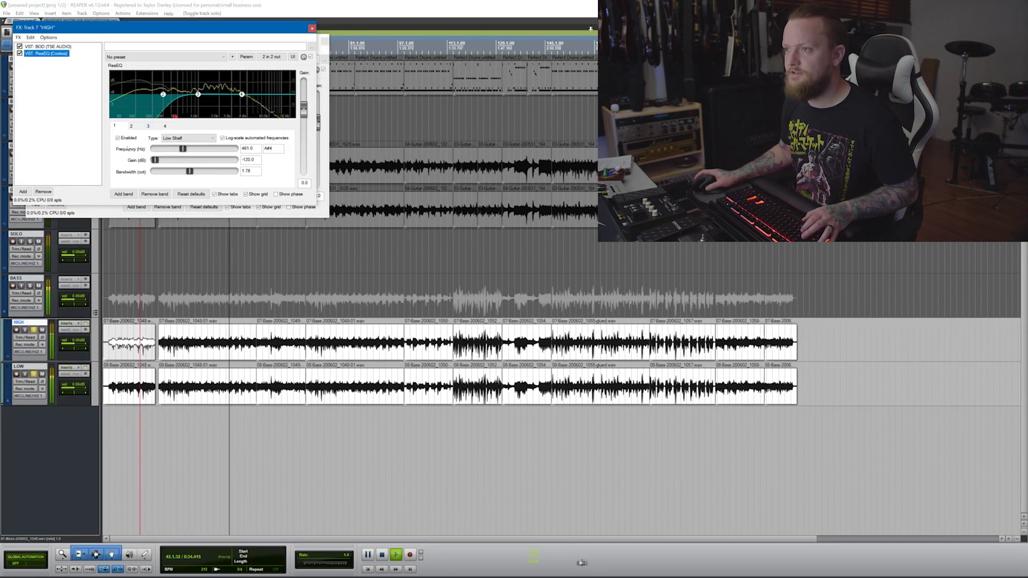
left_click_drag(184, 148, 182, 150)
key("space")
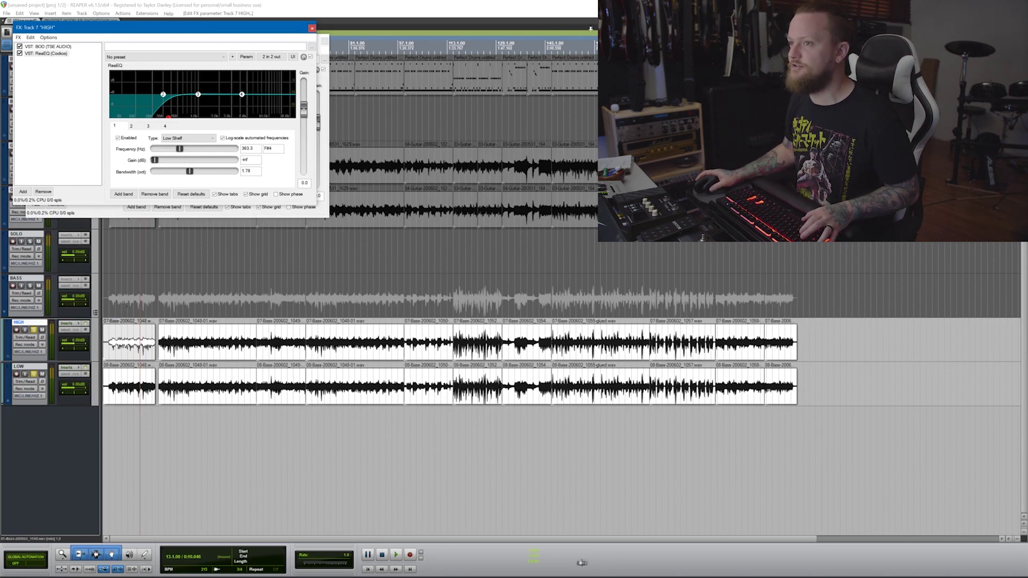
key("Escape")
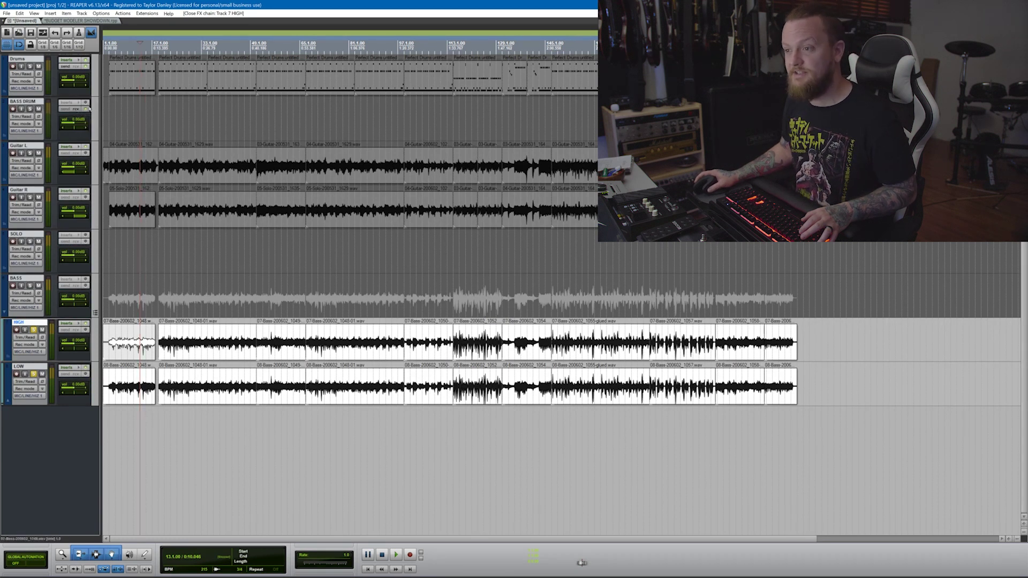
Set the BASS DRUM send's destination on the LOW track to channel 3.
left_click(76, 373)
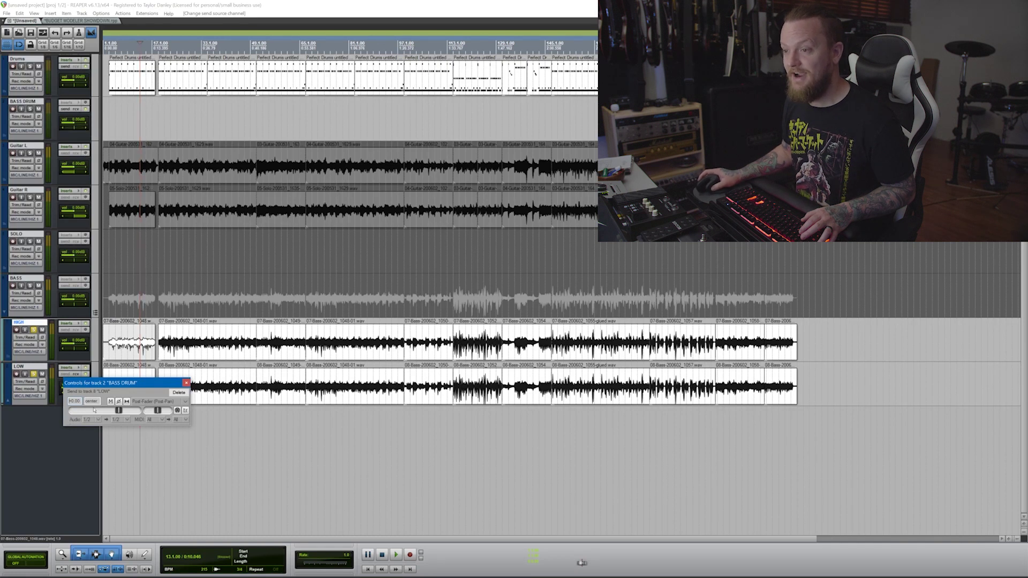
left_click(127, 420)
mouse_move(193, 455)
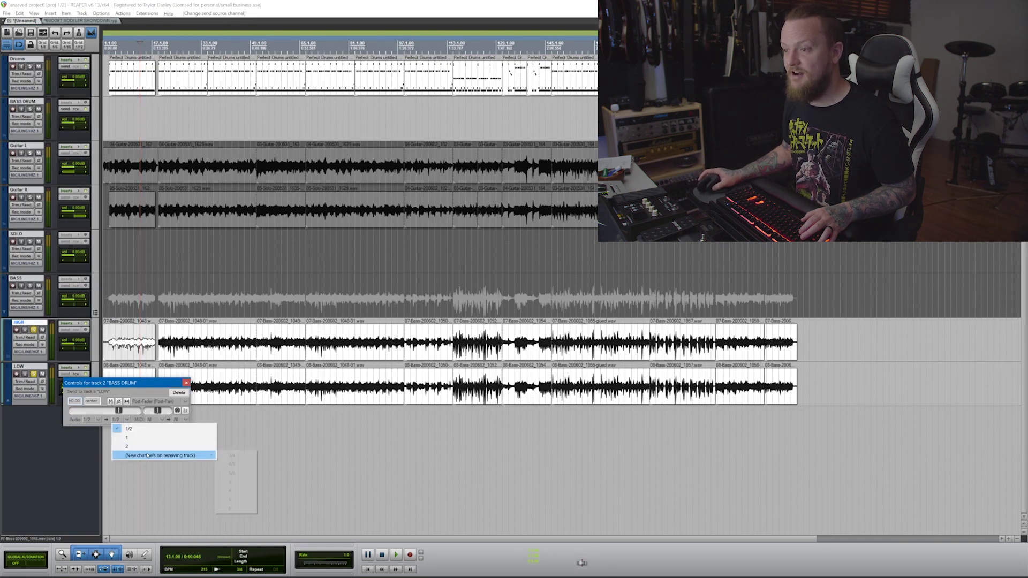
left_click(230, 481)
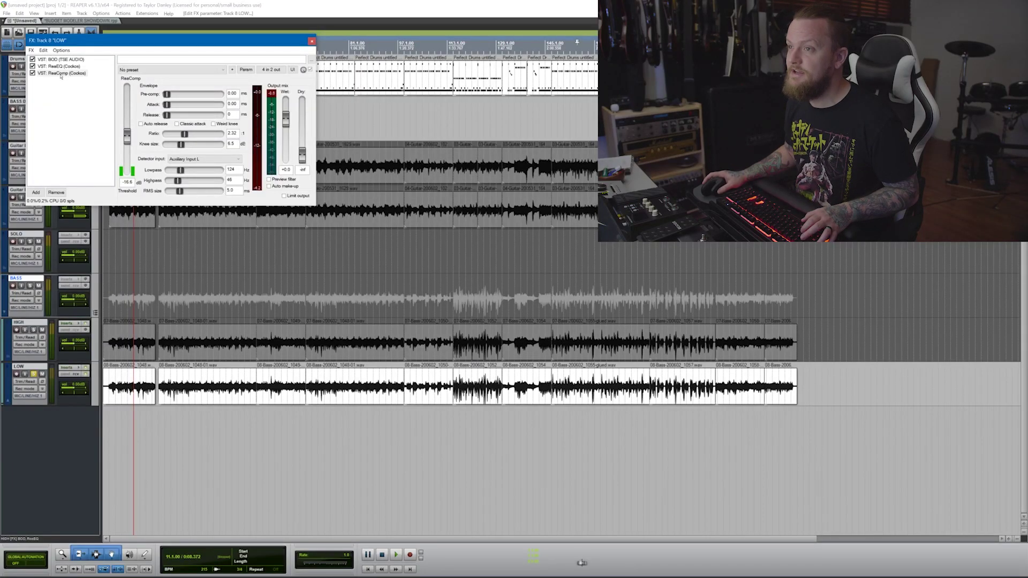
Check the pin routing of ReaComp on LOW for the sidechain input.
left_click(60, 75)
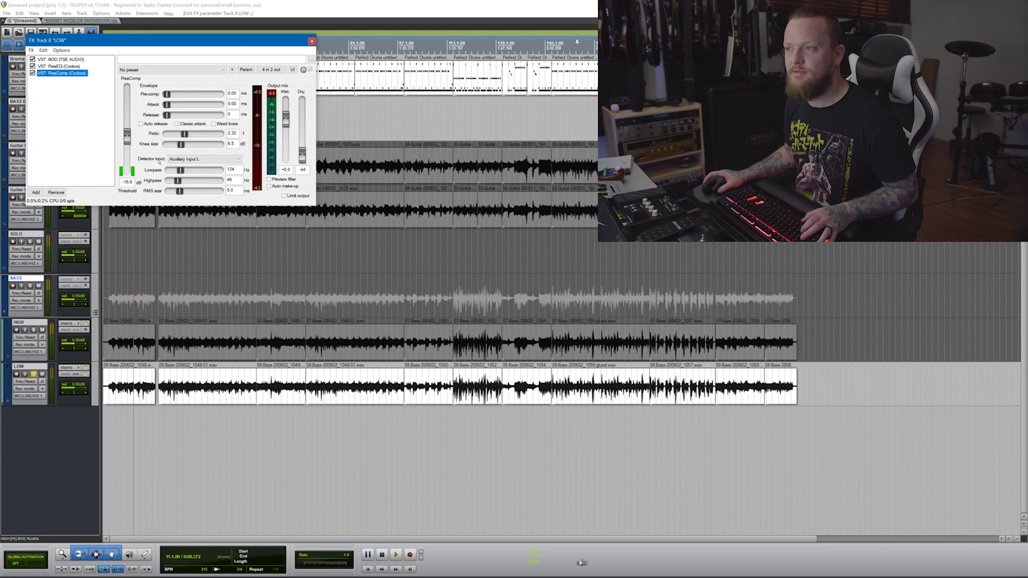
left_click(260, 70)
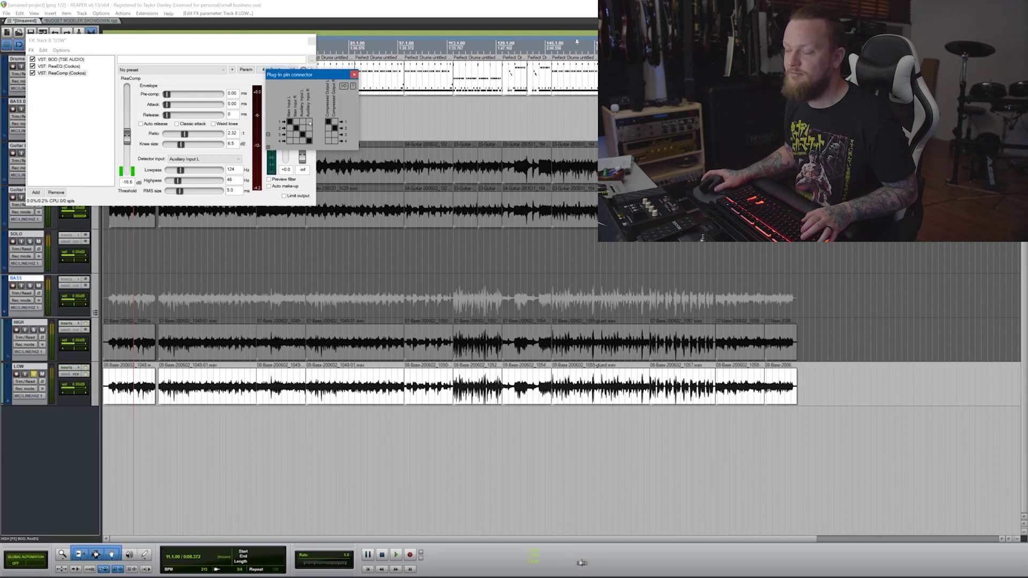
left_click(354, 75)
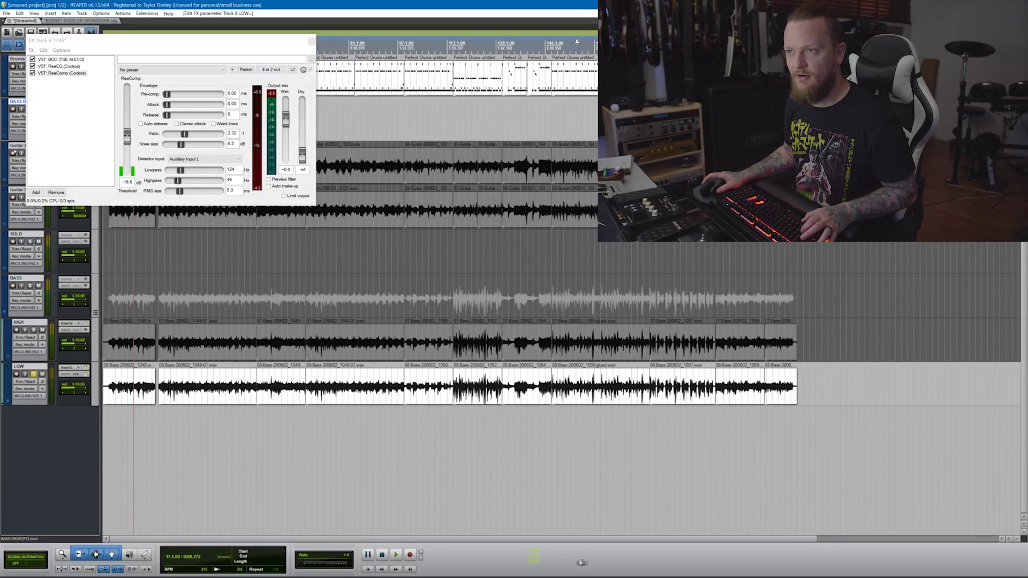
Dial LOW's sidechained ReaComp to about -14.9 dB threshold, 3.31 ratio and 7.4 dB knee during playback.
left_click(48, 386)
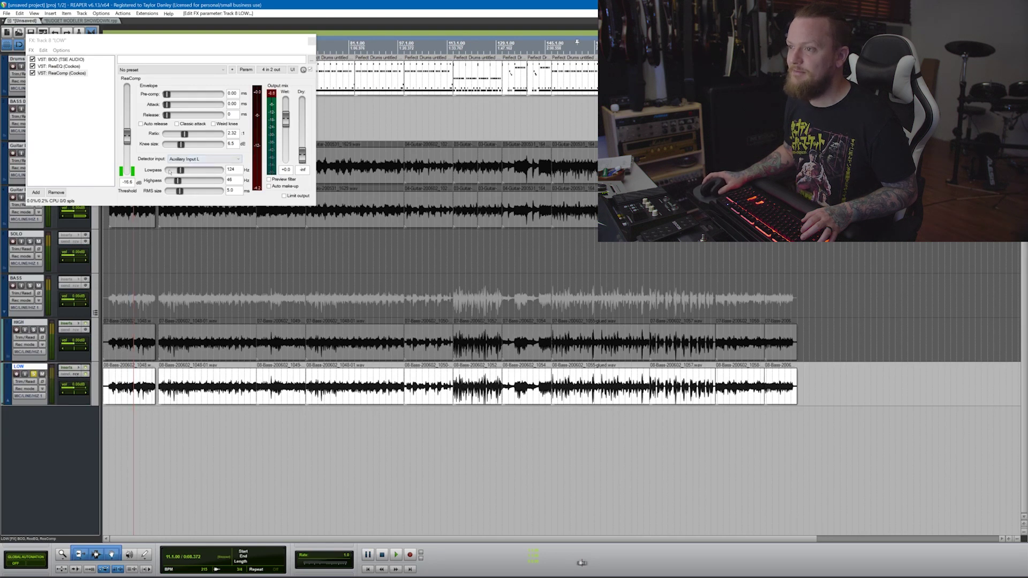
key("space")
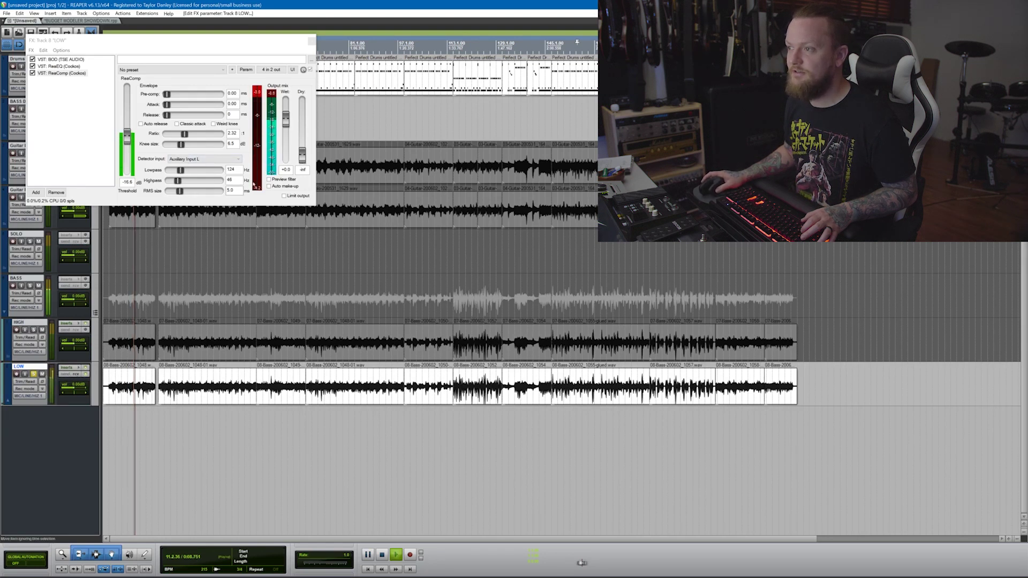
left_click(268, 179)
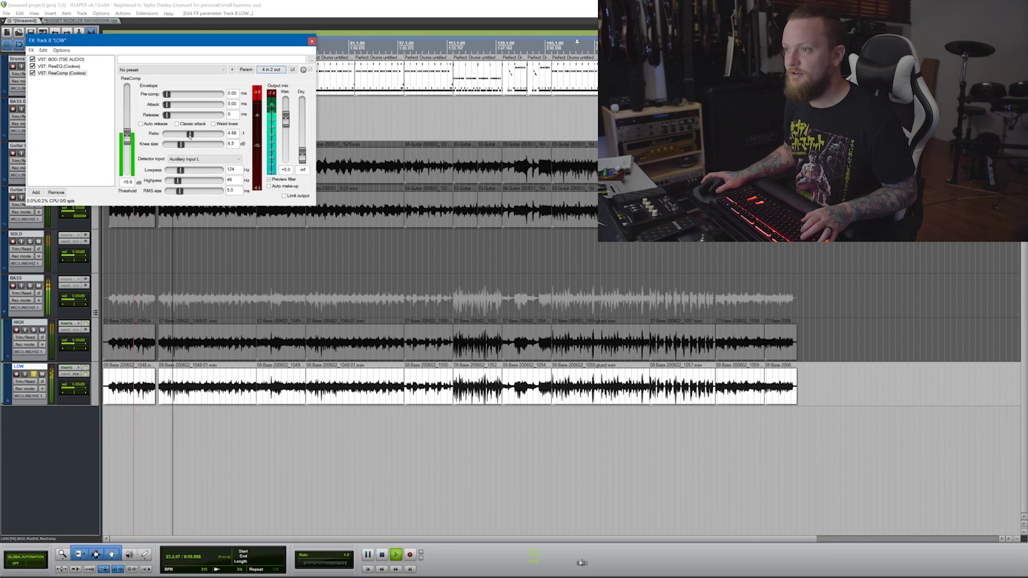
scroll(180, 145, "up", 2)
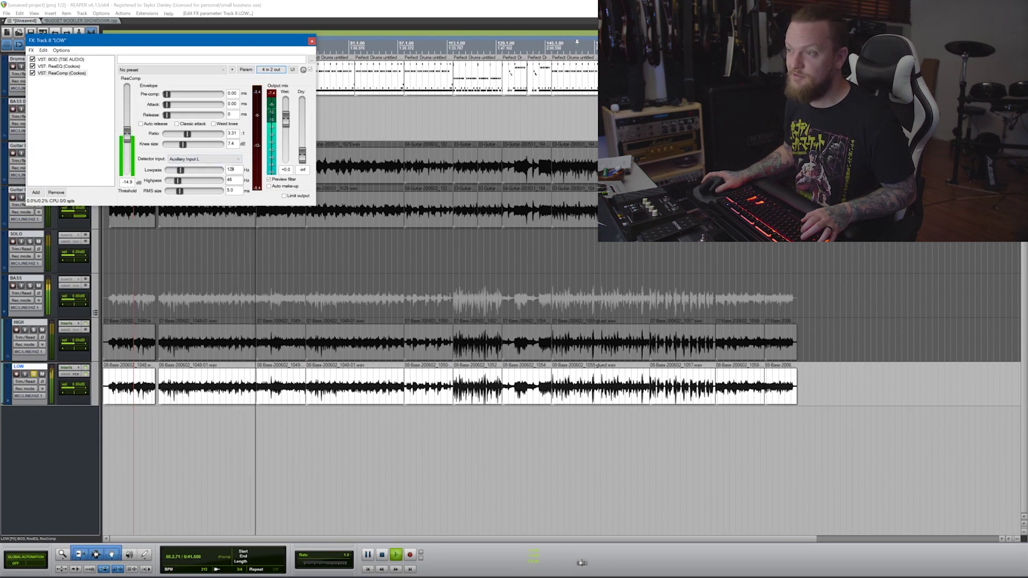
left_click(35, 96)
key("space")
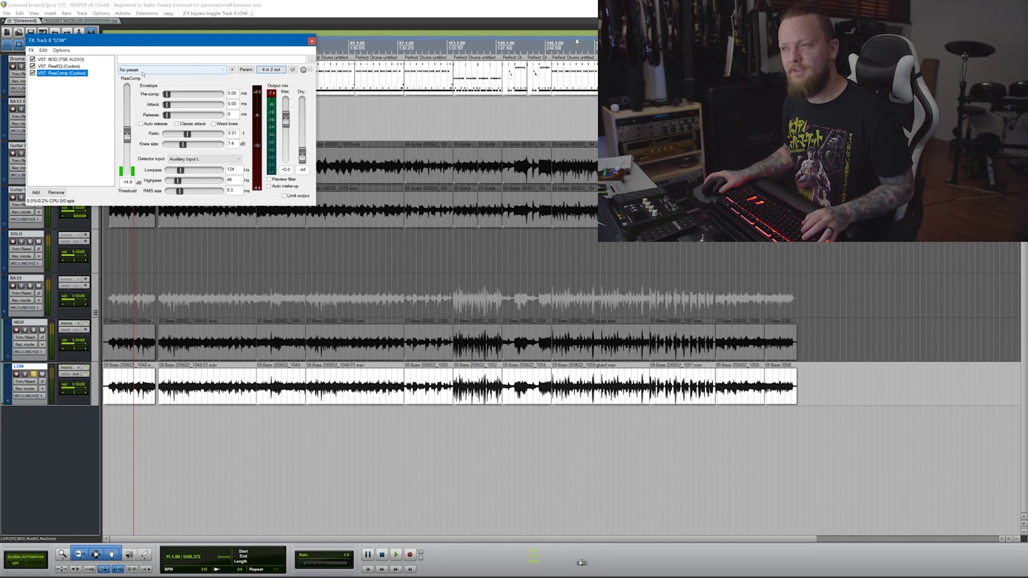
Close LOW's FX chain, unsolo LOW and lower the HIGH track's volume to -2.08 dB.
key("Escape")
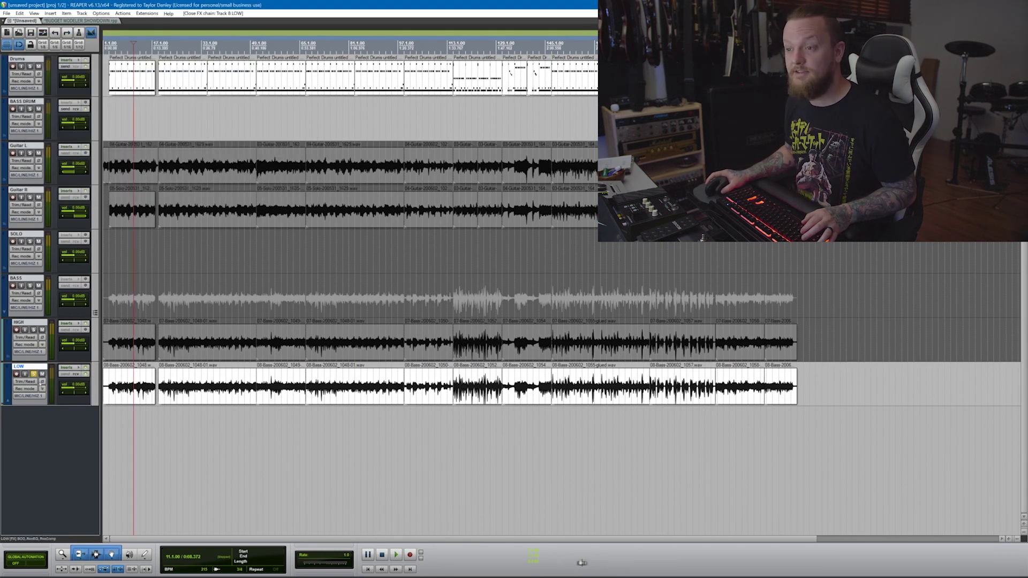
left_click(33, 374)
key("space")
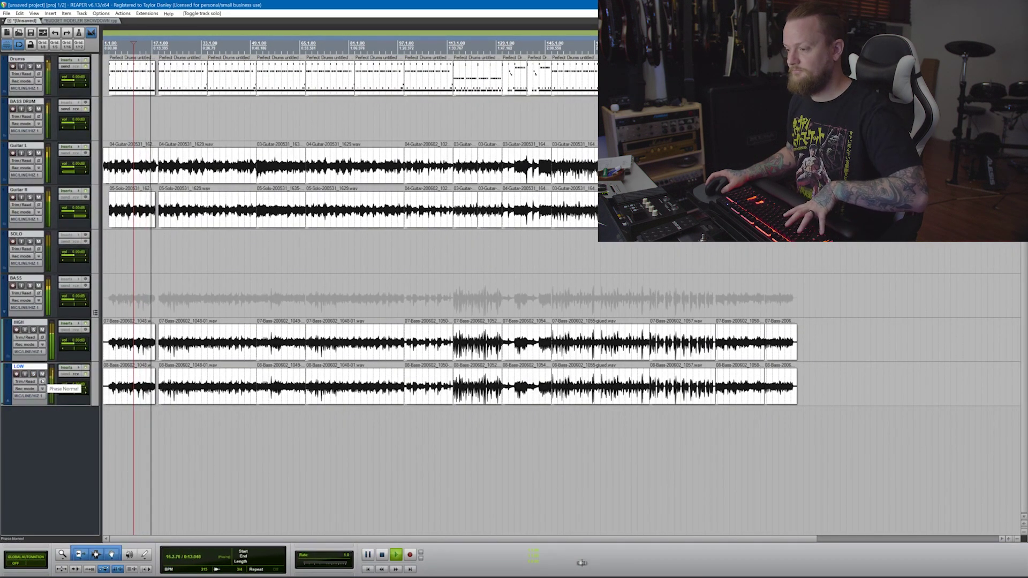
key("space")
left_click_drag(81, 344, 76, 345)
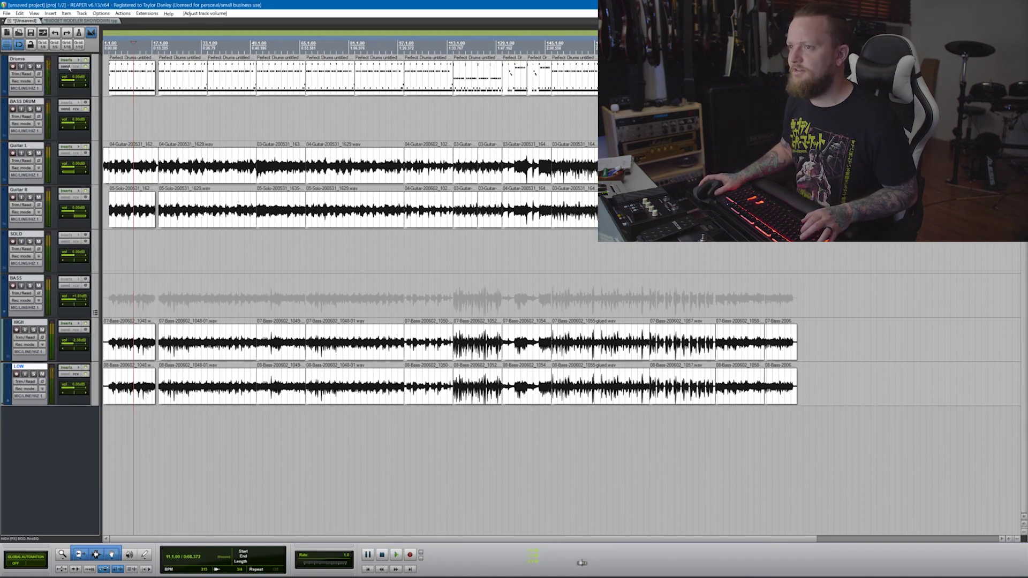
Extend MT PowerDrumKit 2's compression to the ride, bell and crash channels, then close it.
left_click(69, 67)
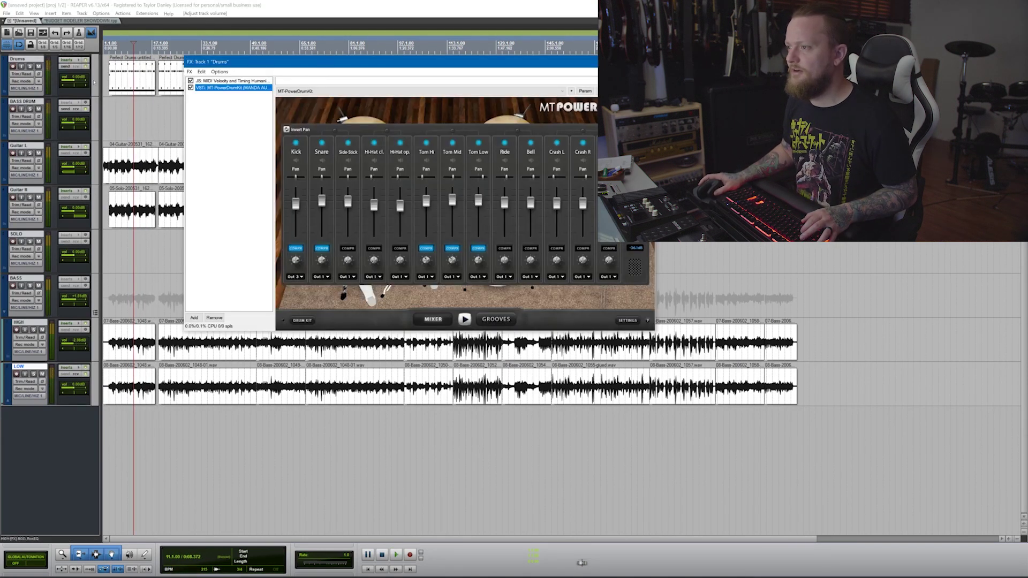
left_click(507, 262)
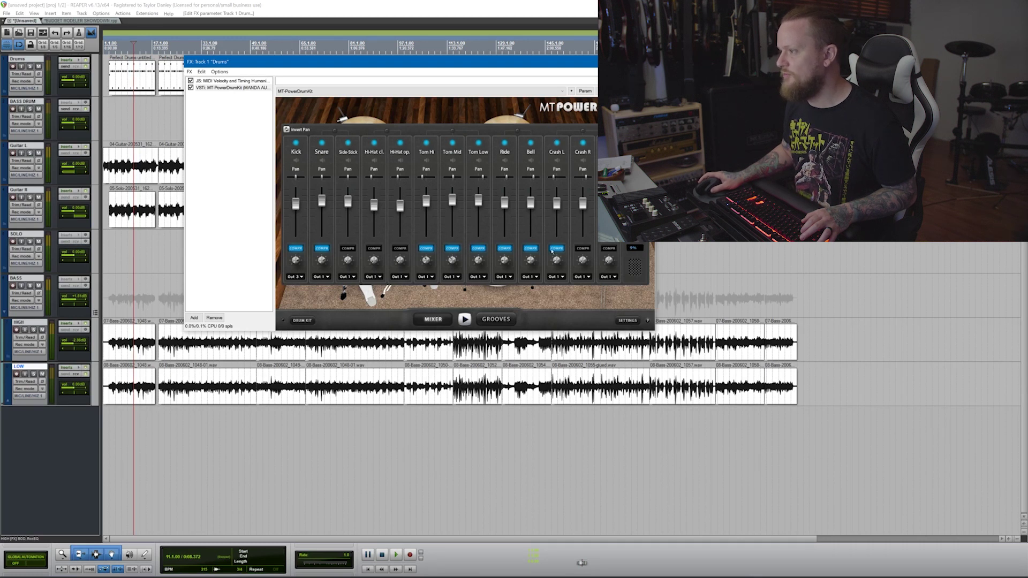
key("Escape")
key("space")
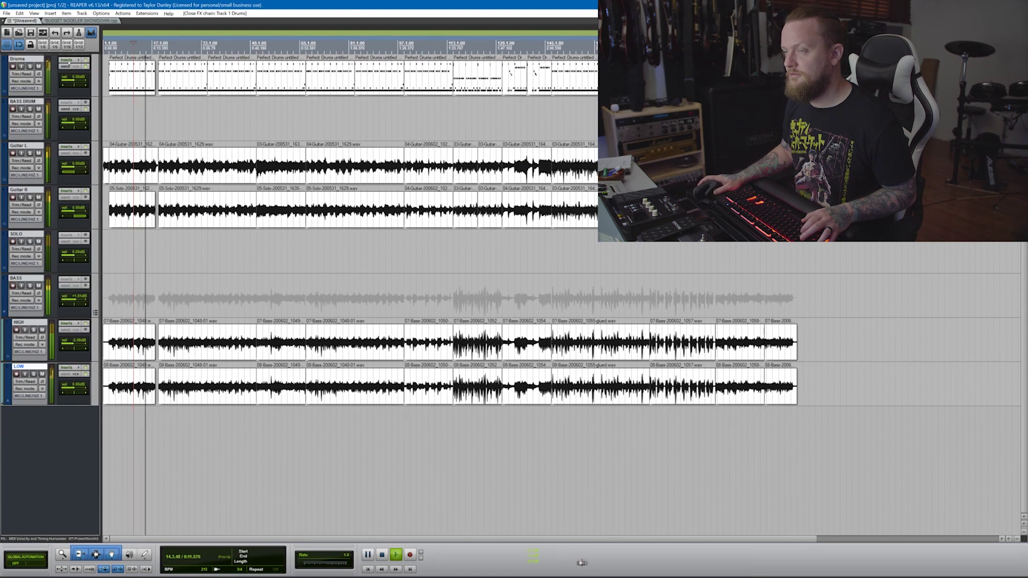
left_click(80, 63)
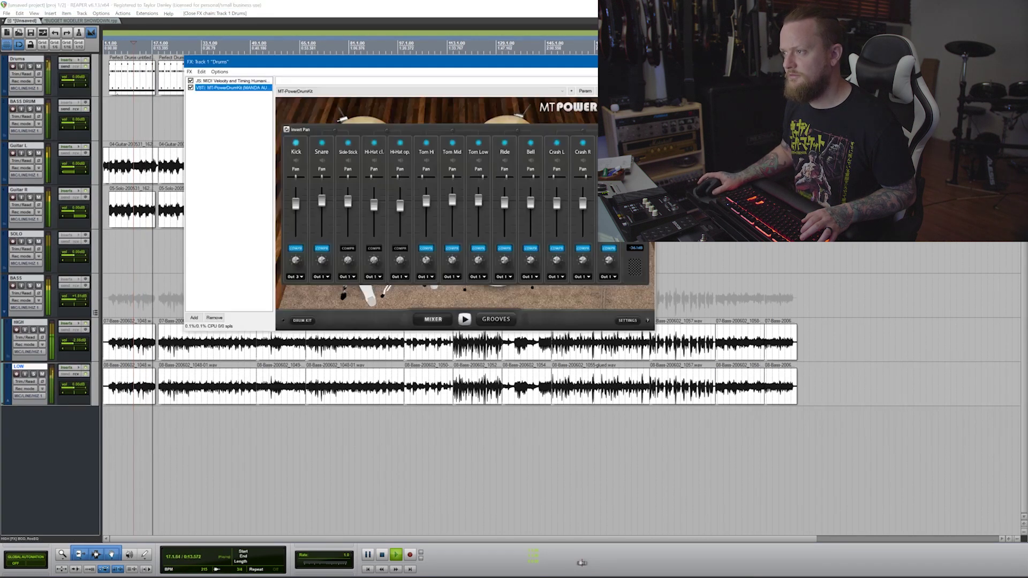
key("Escape")
key("space")
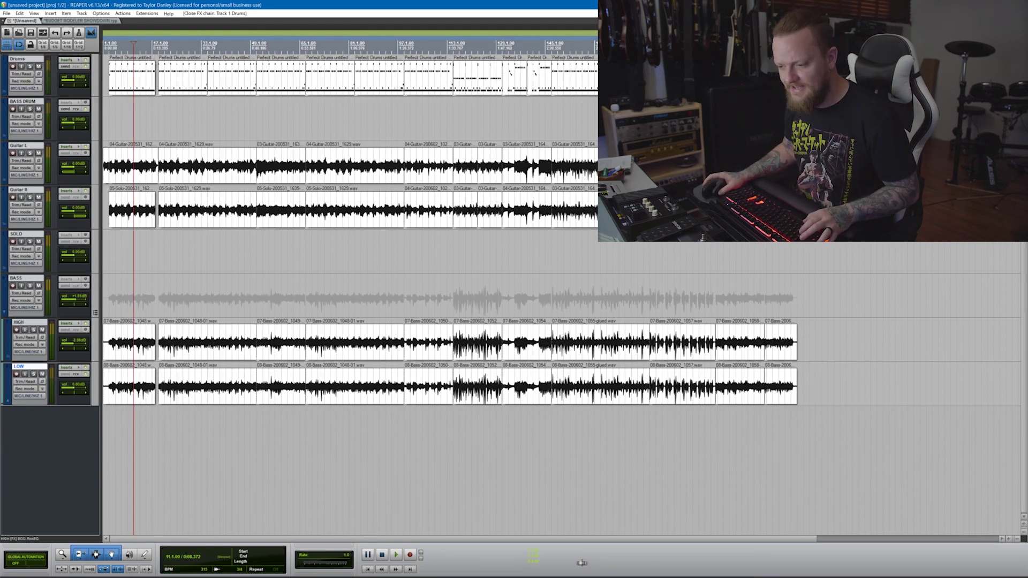
Add JS Event Horizon Limiter/Clipper, ReaComp and JS Saturation to the master FX chain.
key("alt+m")
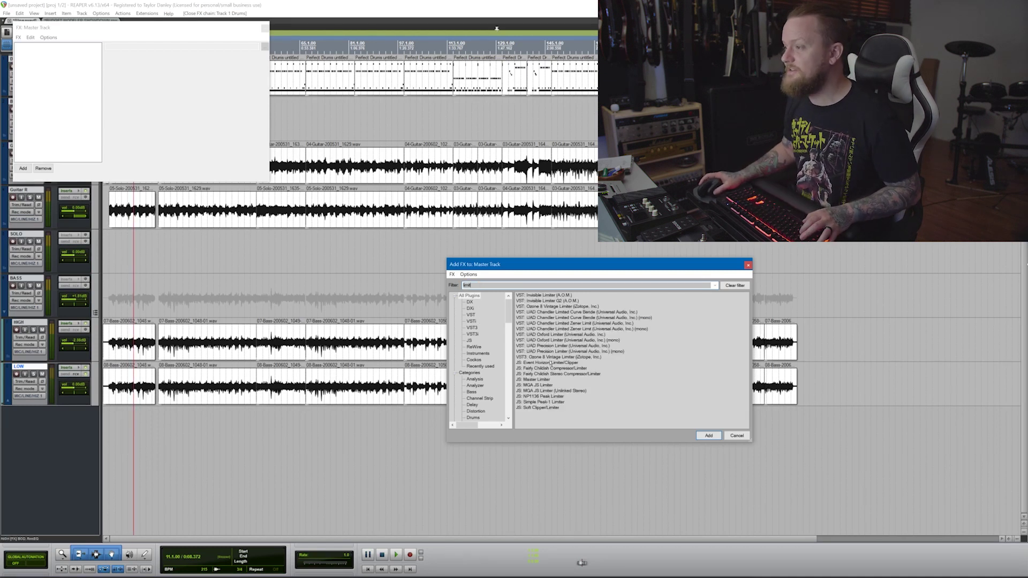
double_click(550, 362)
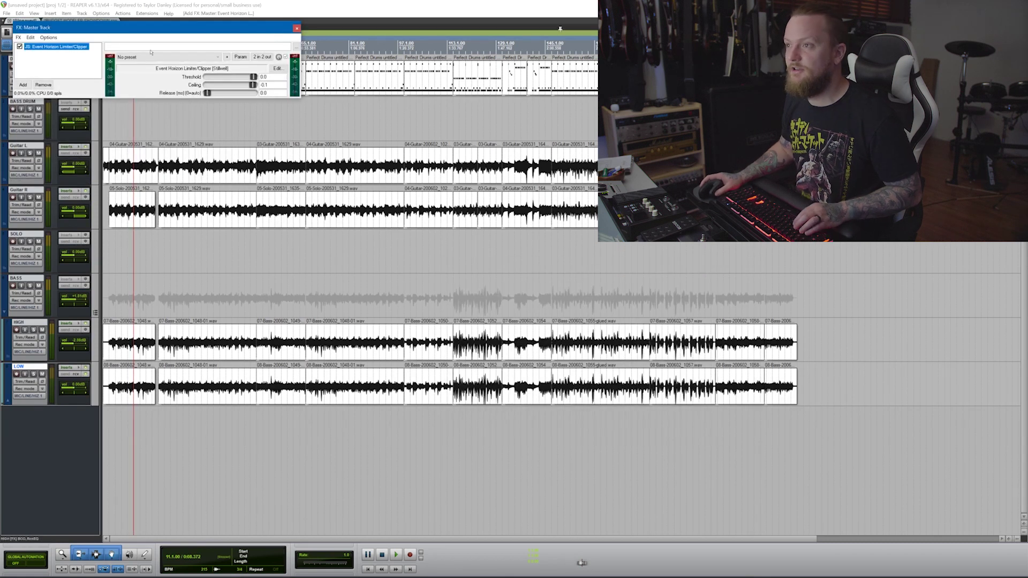
left_click_drag(208, 27, 460, 96)
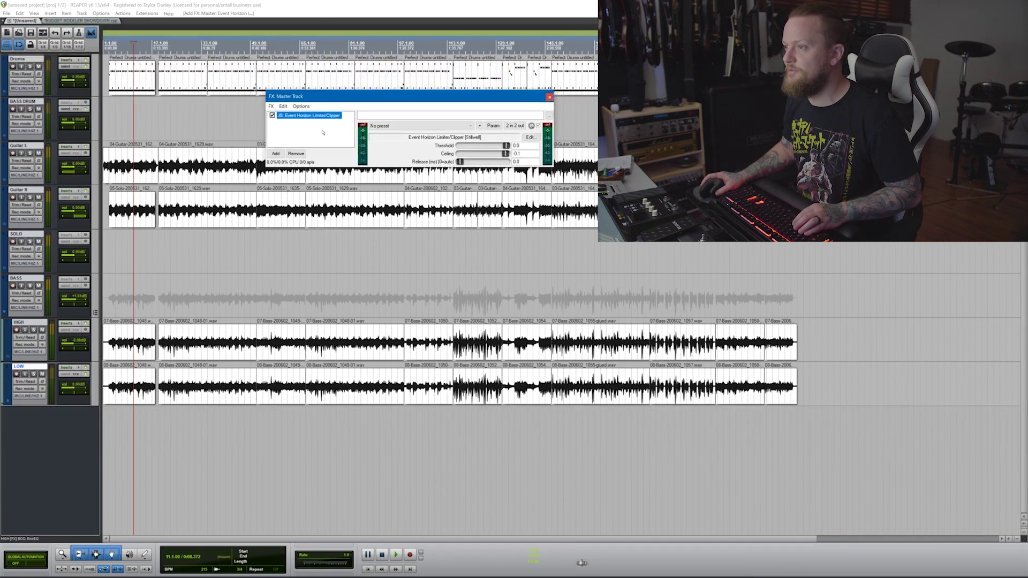
double_click(323, 132)
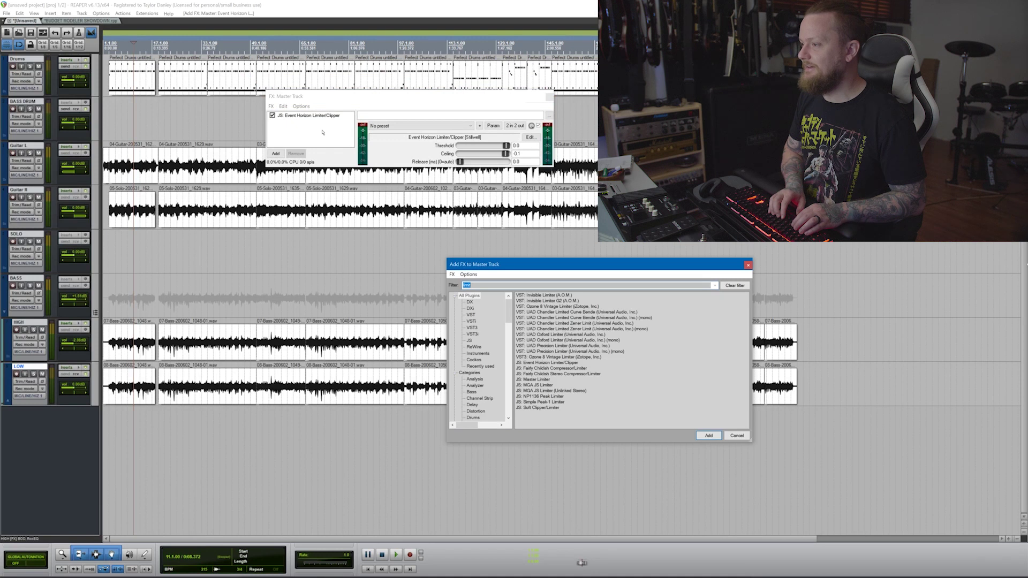
type("reacomp")
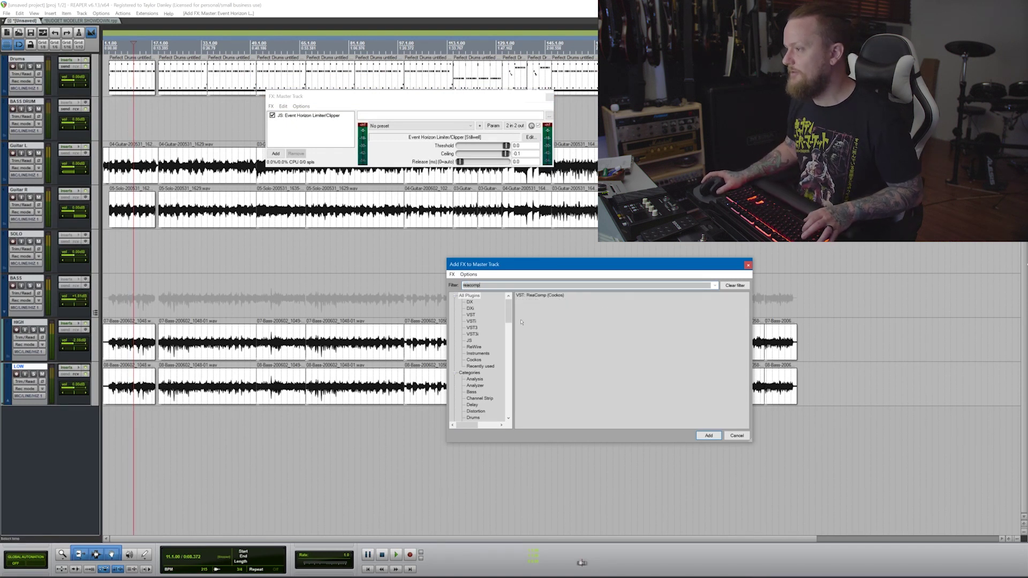
key("Return")
type("satur")
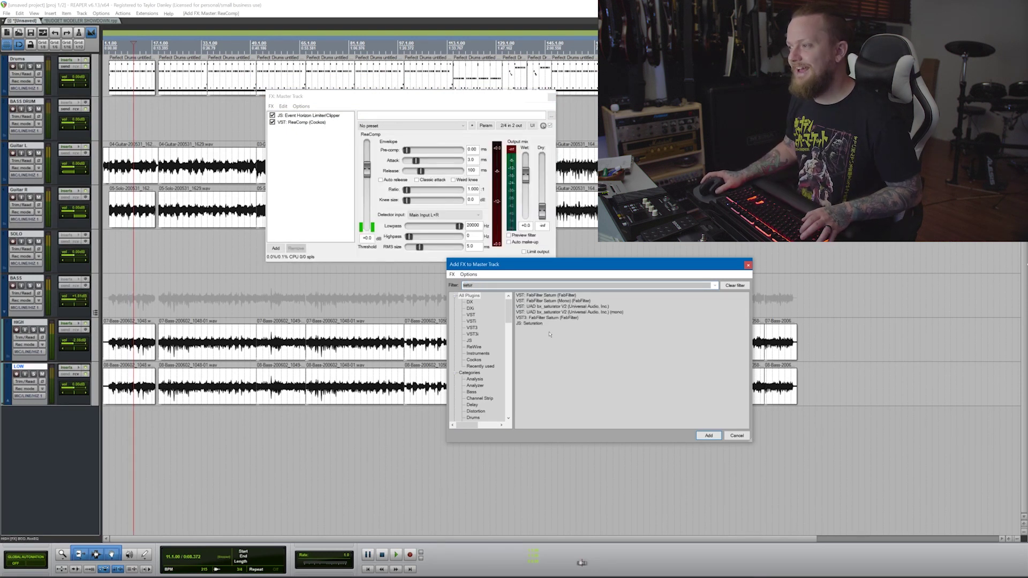
double_click(539, 324)
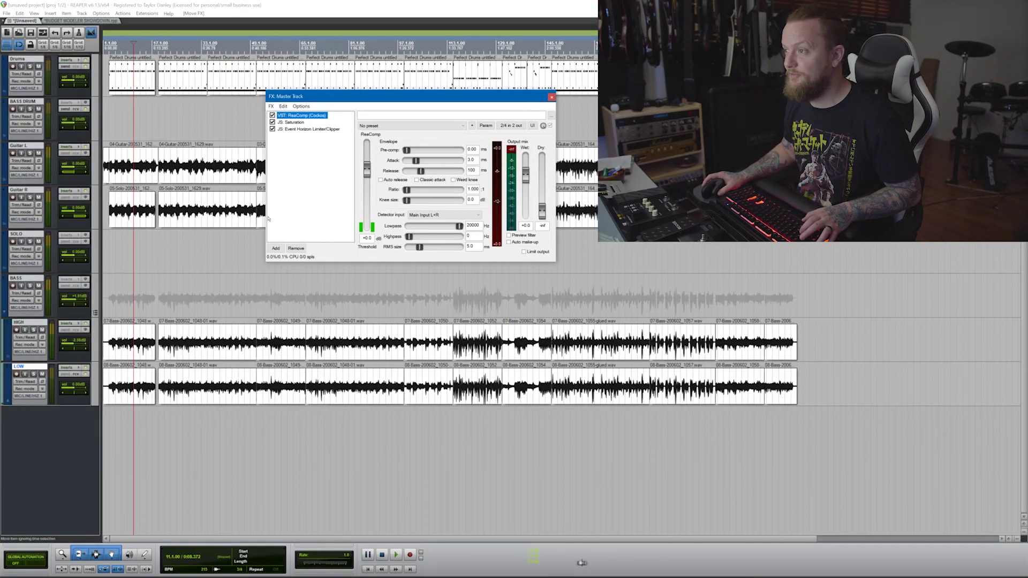
Adjust the master ReaComp threshold, raise the ratio to about 4:1 and enable classic attack.
key("space")
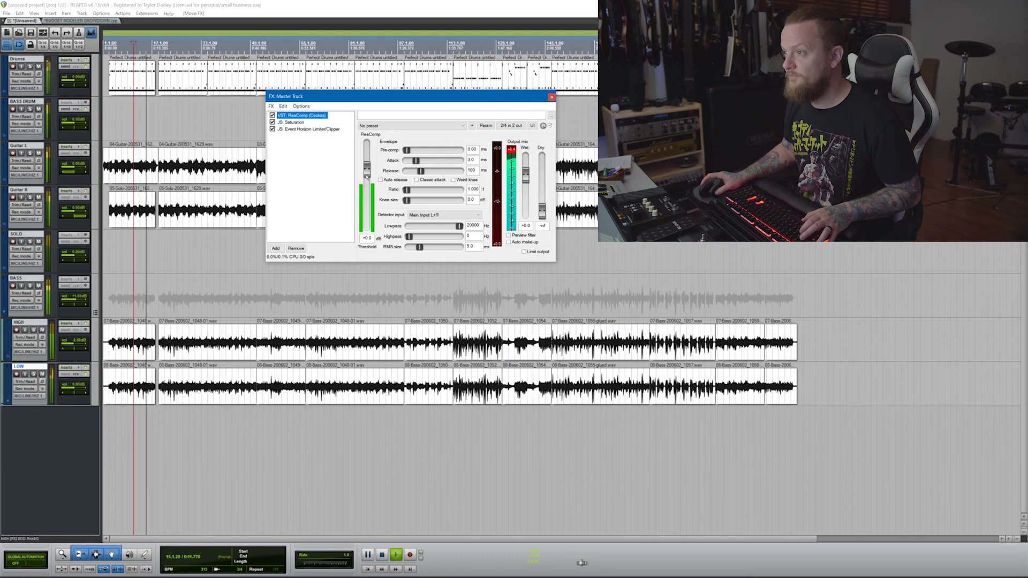
left_click_drag(367, 176, 367, 180)
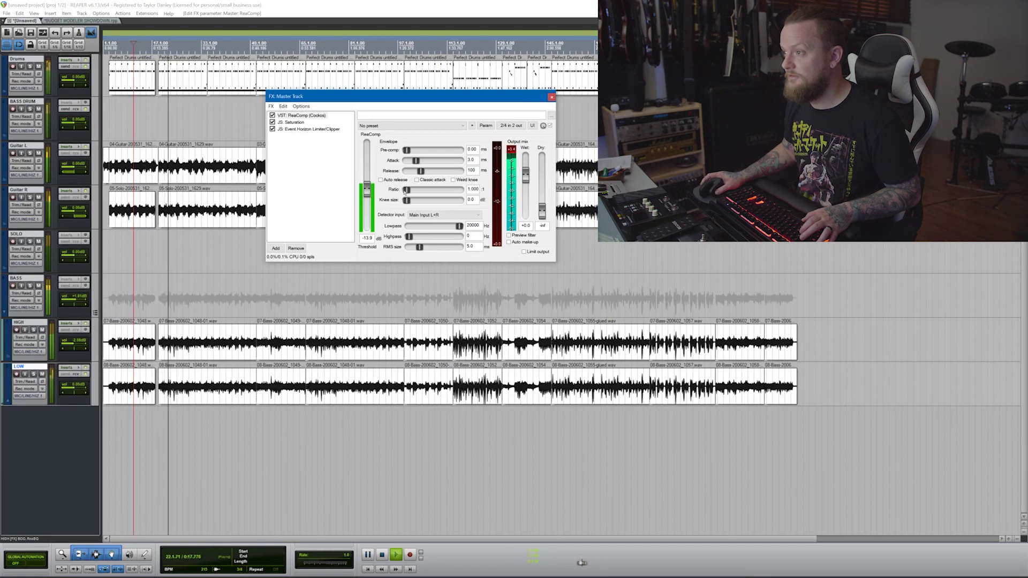
left_click_drag(408, 190, 428, 191)
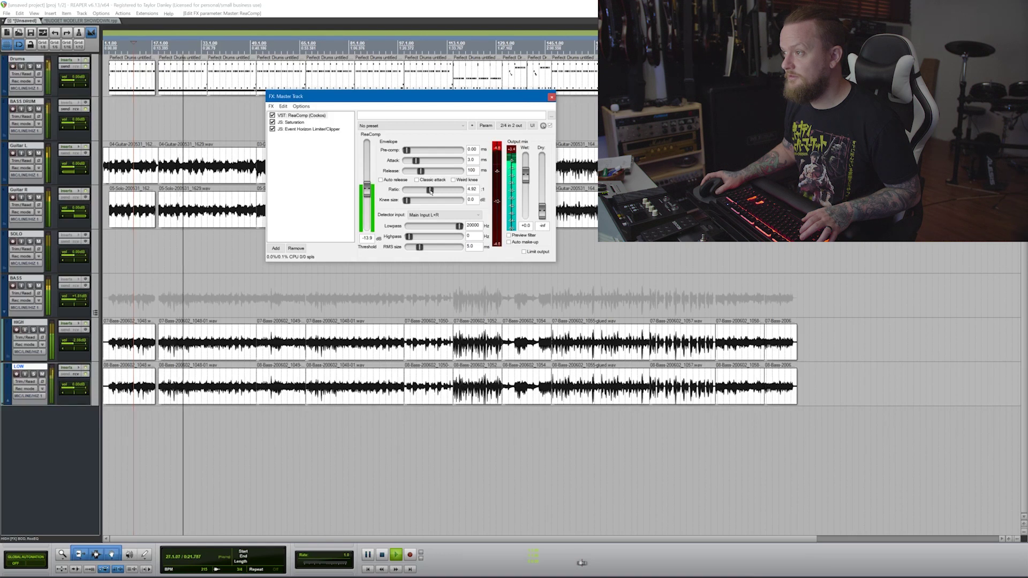
key("space")
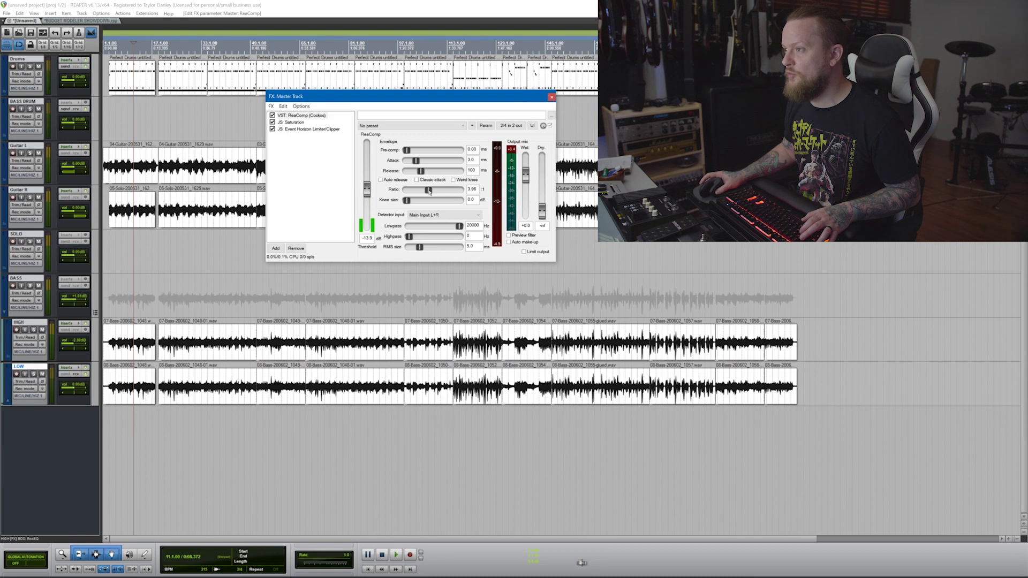
key("space")
left_click(416, 180)
left_click_drag(366, 189, 367, 186)
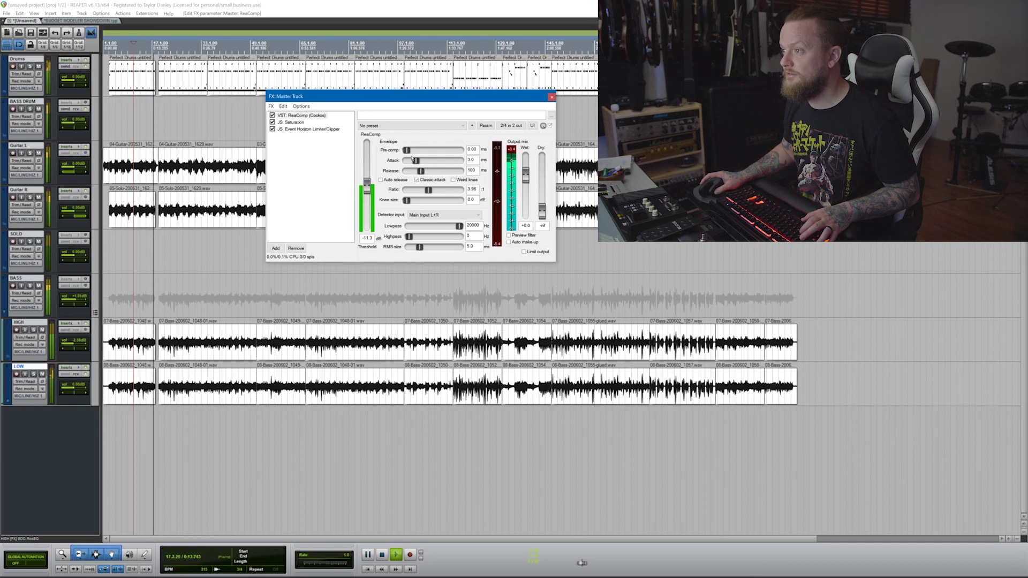
key("space")
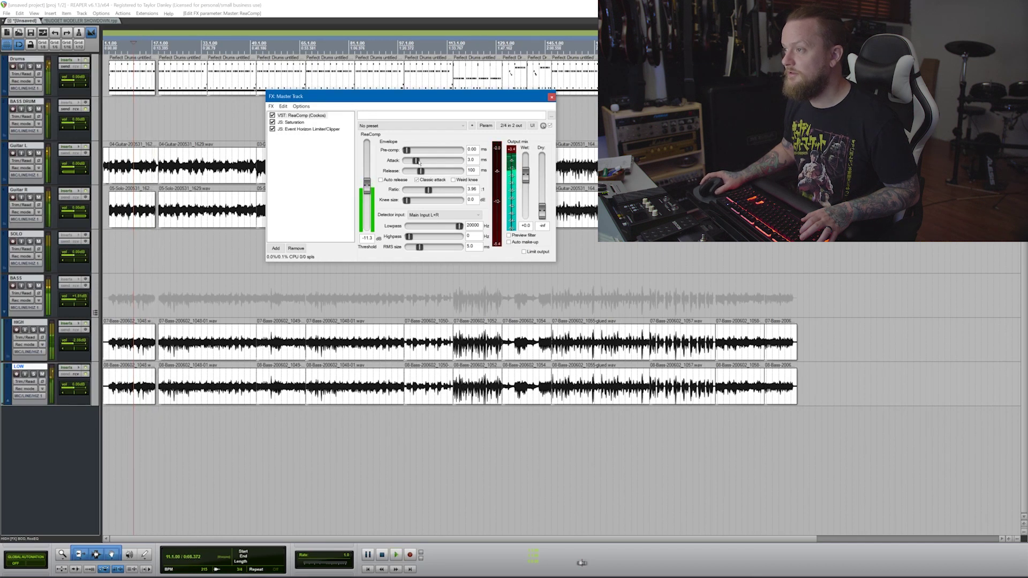
Set ReaComp attack to 10 ms and release to 1 ms, threshold -14.7 dB, then A/B it.
left_click_drag(416, 160, 422, 160)
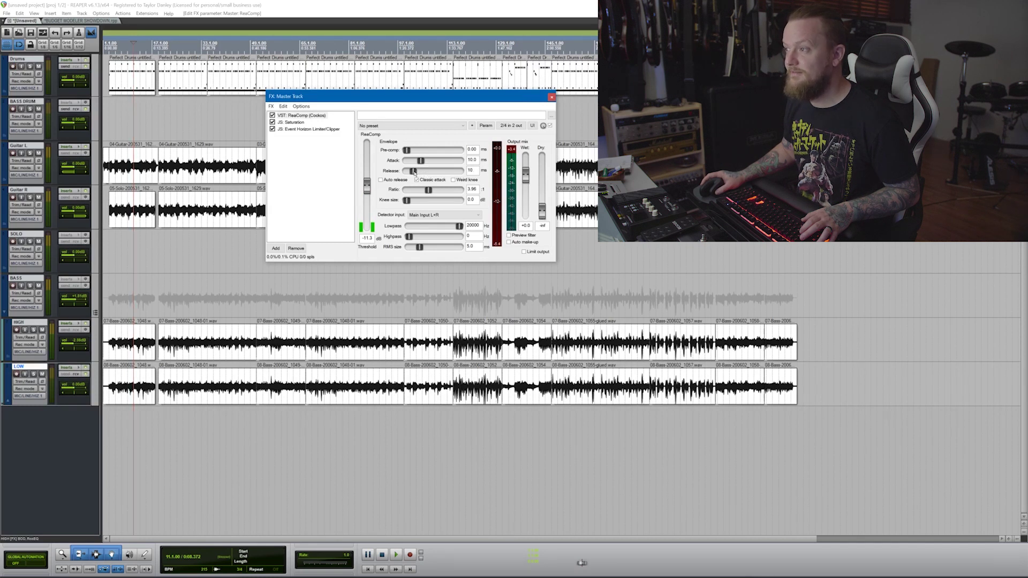
left_click_drag(414, 173, 411, 173)
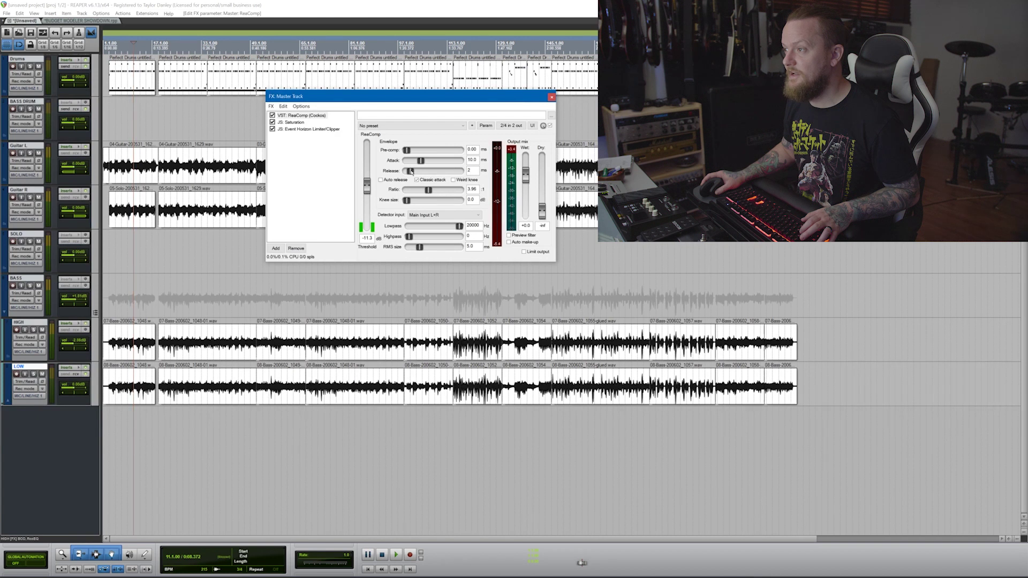
key("space")
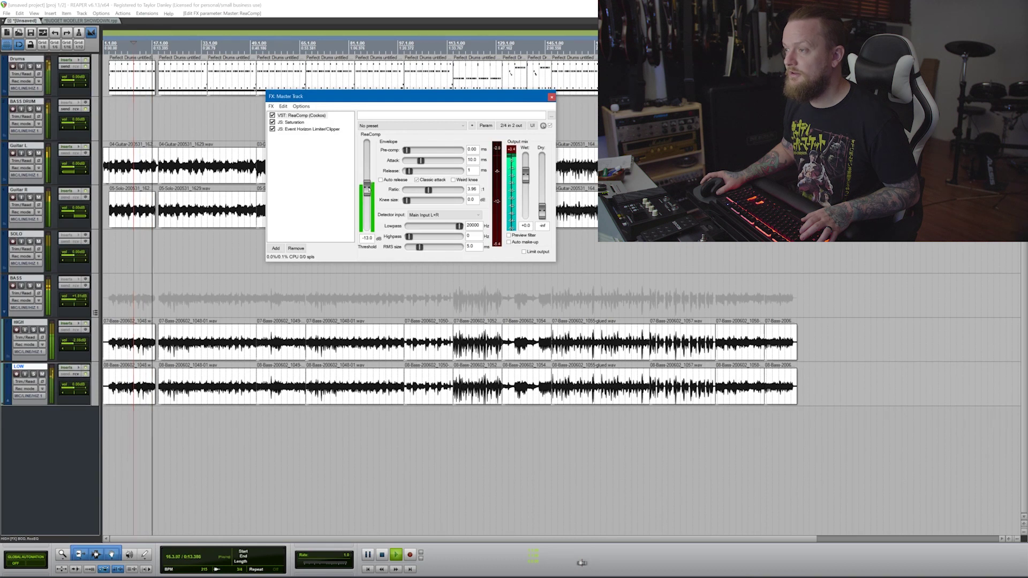
key("space")
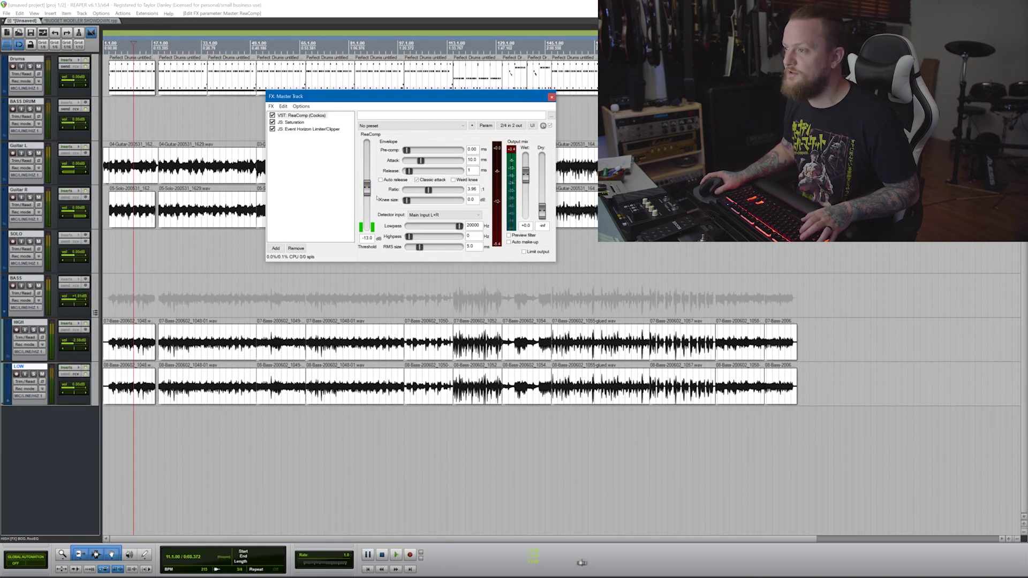
left_click_drag(367, 188, 367, 190)
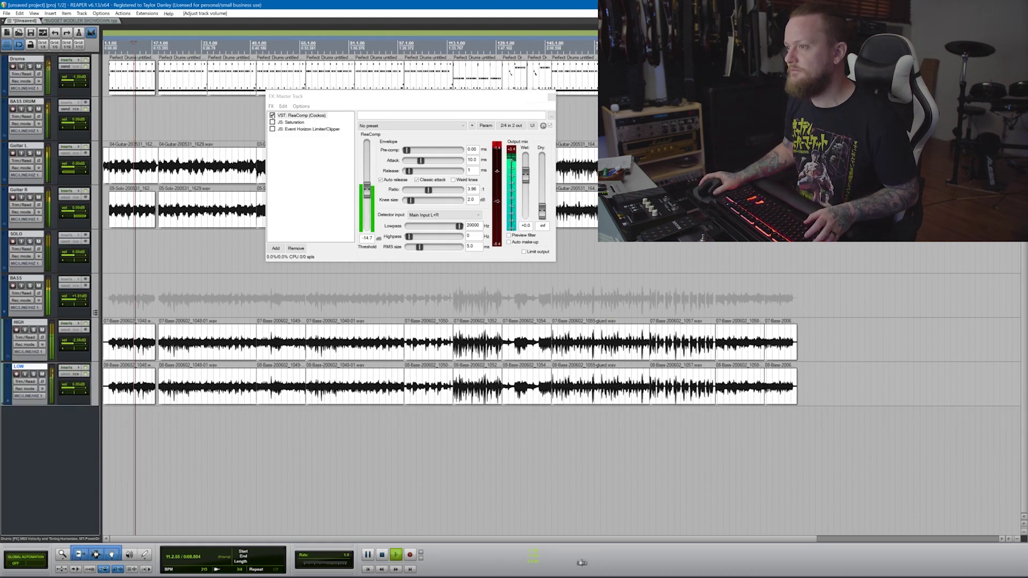
left_click(272, 115)
left_click(272, 115)
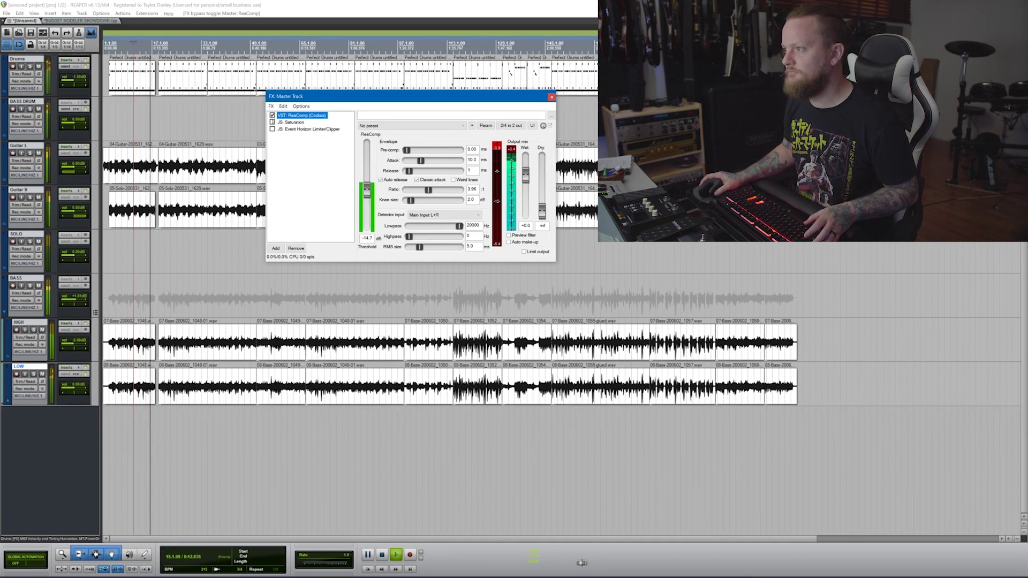
key("space")
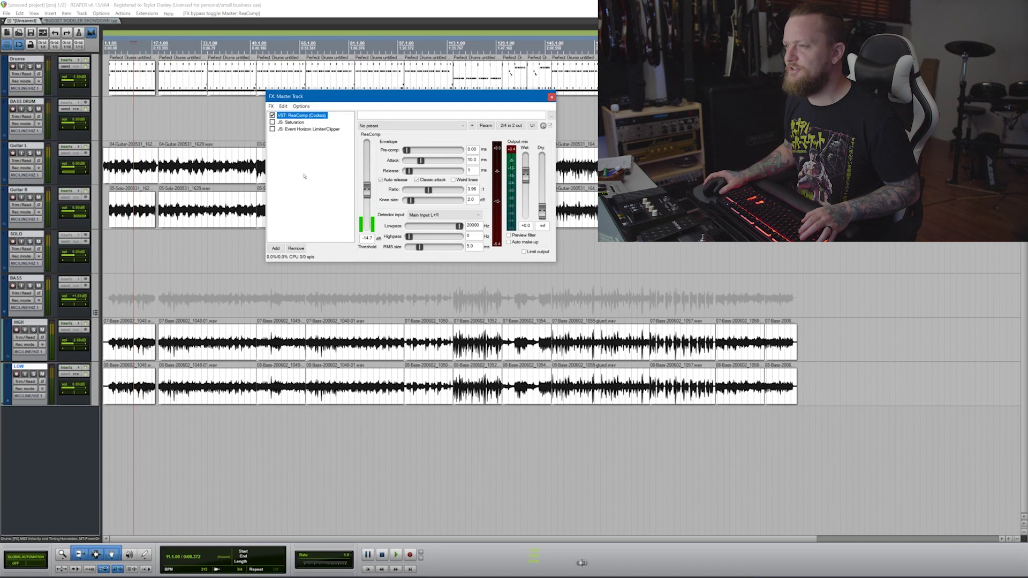
Raise JS Saturation's amount to 100 on the master, A/B it with bypass, and leave it enabled.
left_click(289, 122)
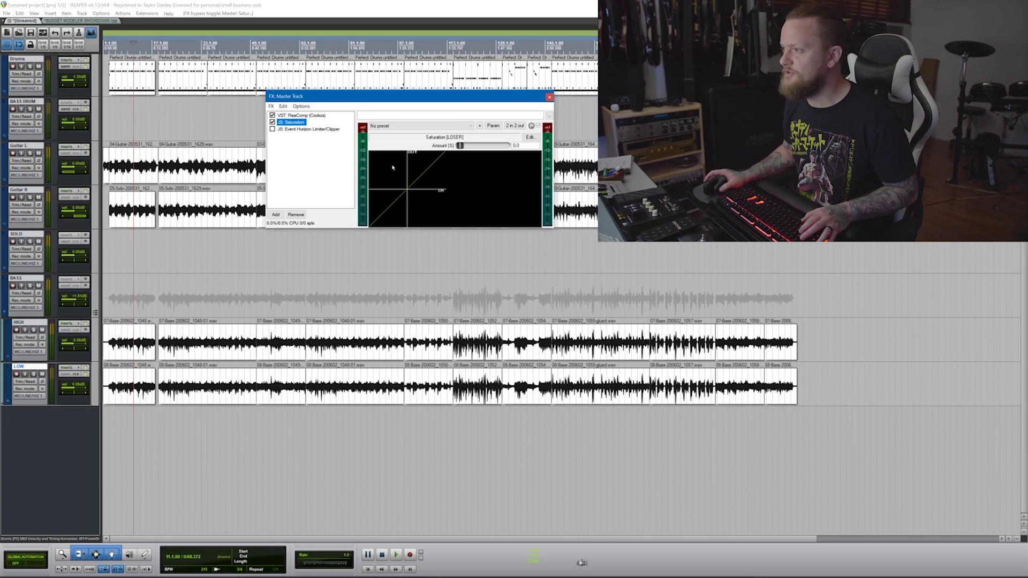
key("space")
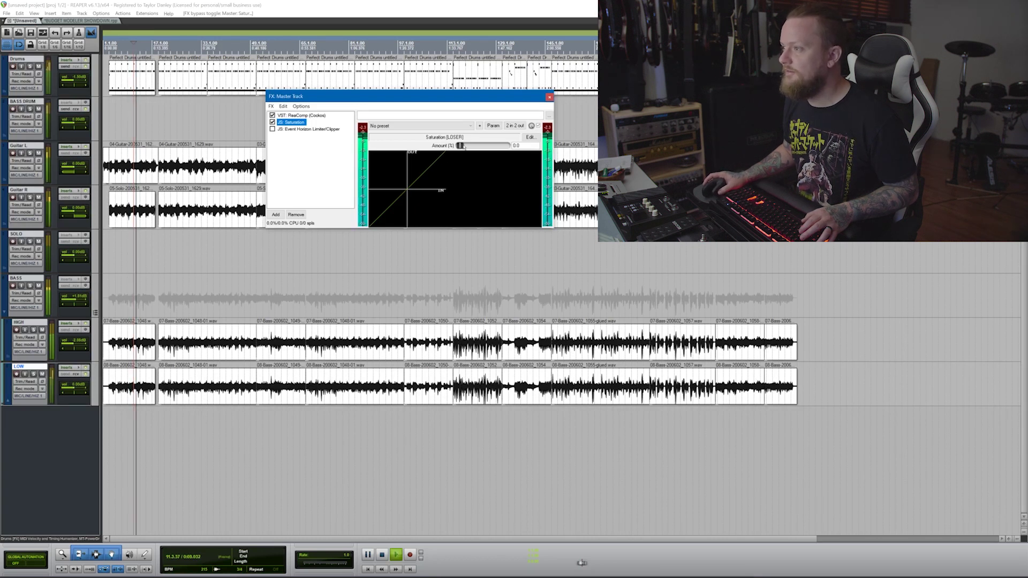
left_click_drag(463, 147, 513, 145)
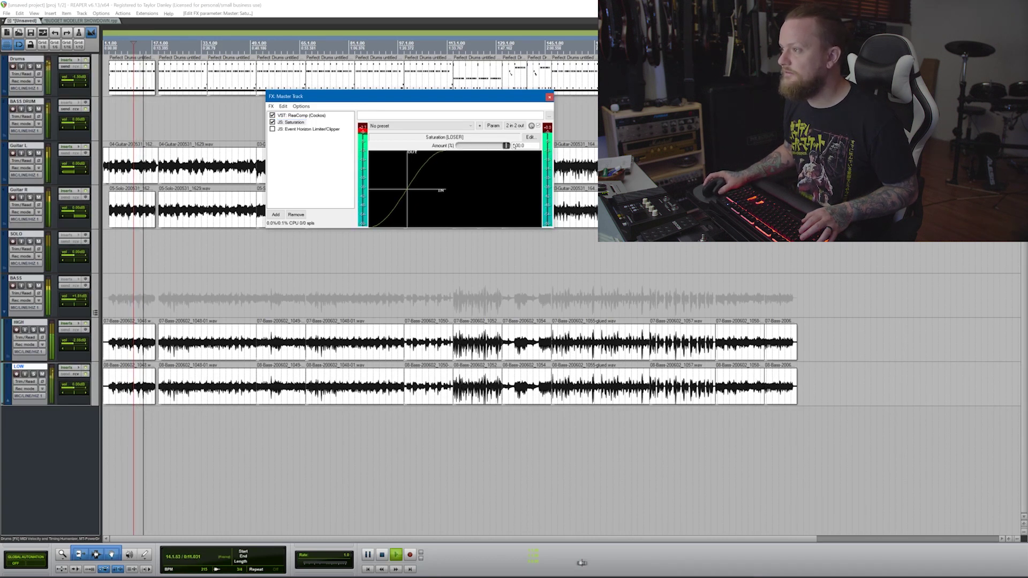
mouse_move(509, 146)
left_mouse_down()
mouse_move(499, 146)
mouse_move(509, 146)
left_mouse_up()
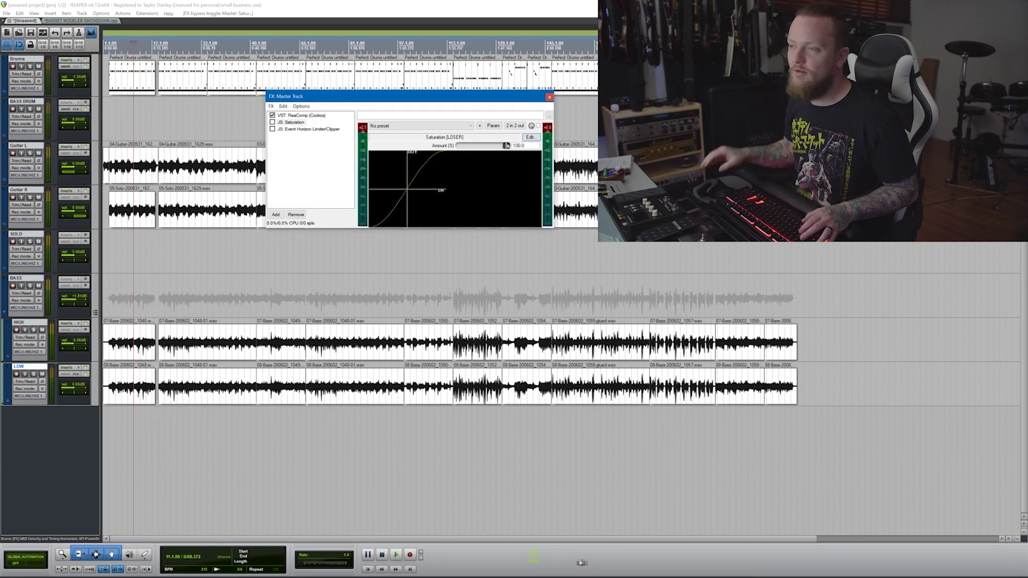
left_click(272, 122)
key("space")
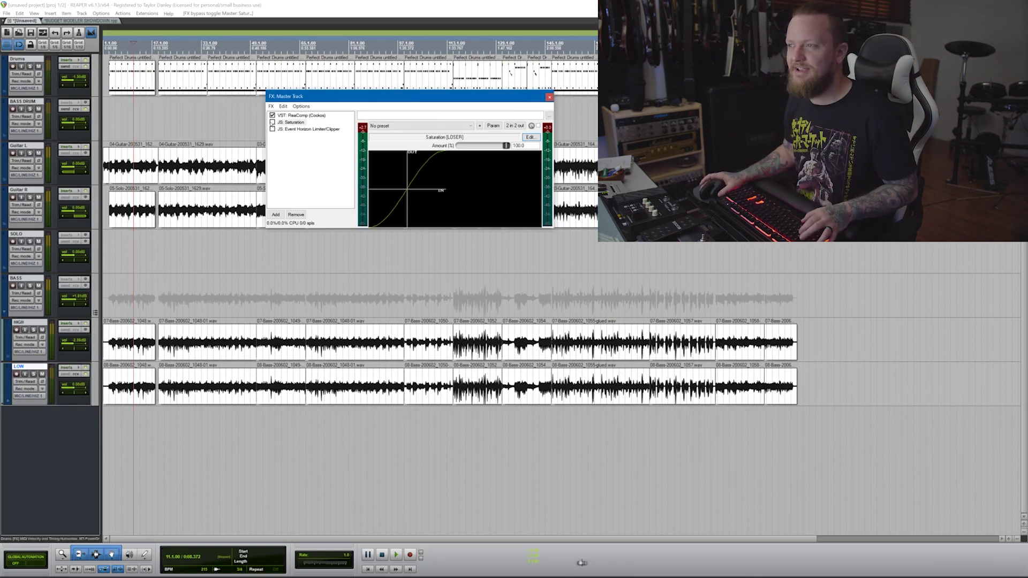
left_click(273, 122)
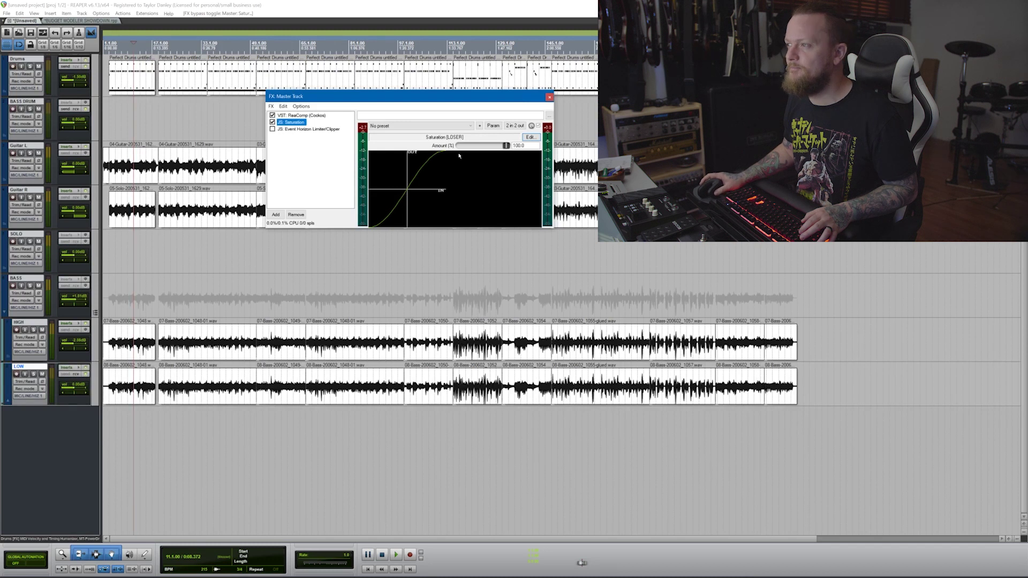
key("space")
left_click(506, 145)
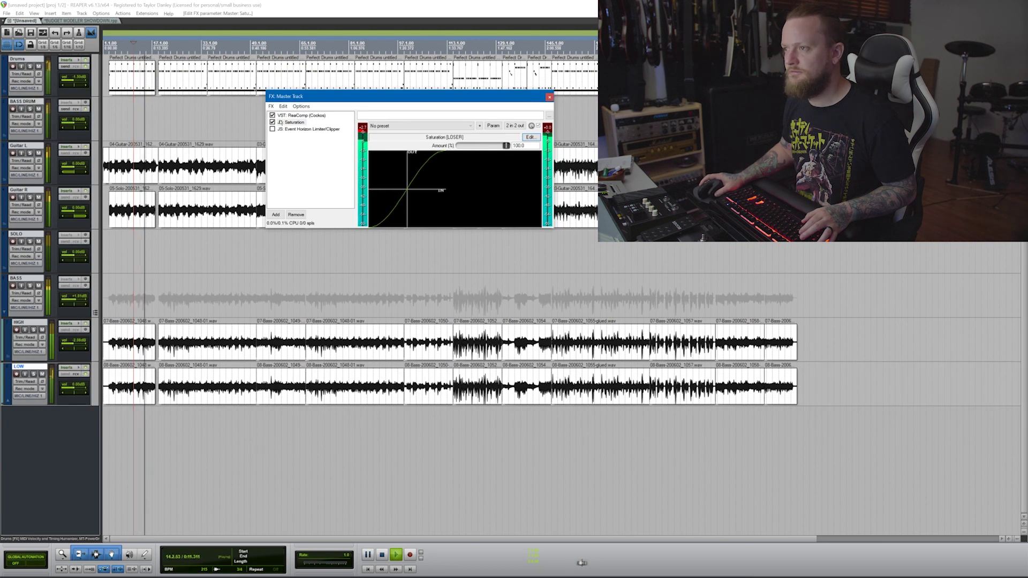
left_click(272, 122)
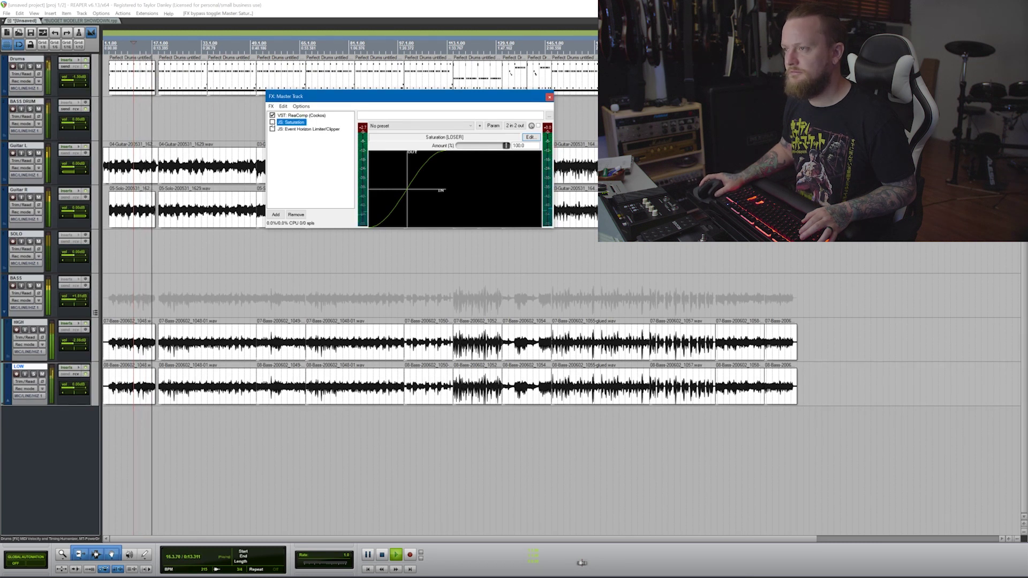
left_click(272, 122)
Set the Event Horizon limiter ceiling to -0.3 and drag its threshold down to around -3.8.
key("space")
left_click(283, 130)
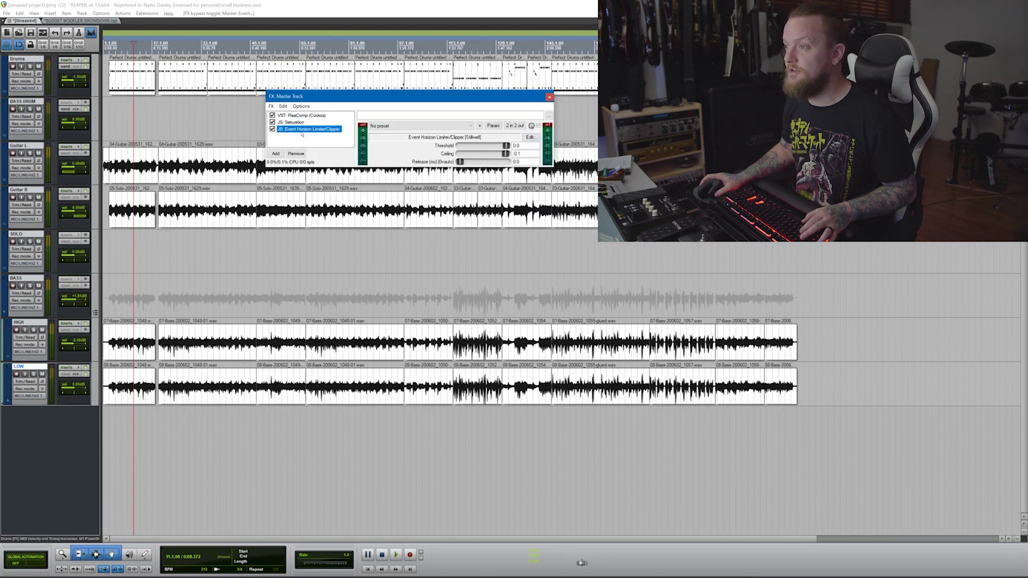
left_click(519, 154)
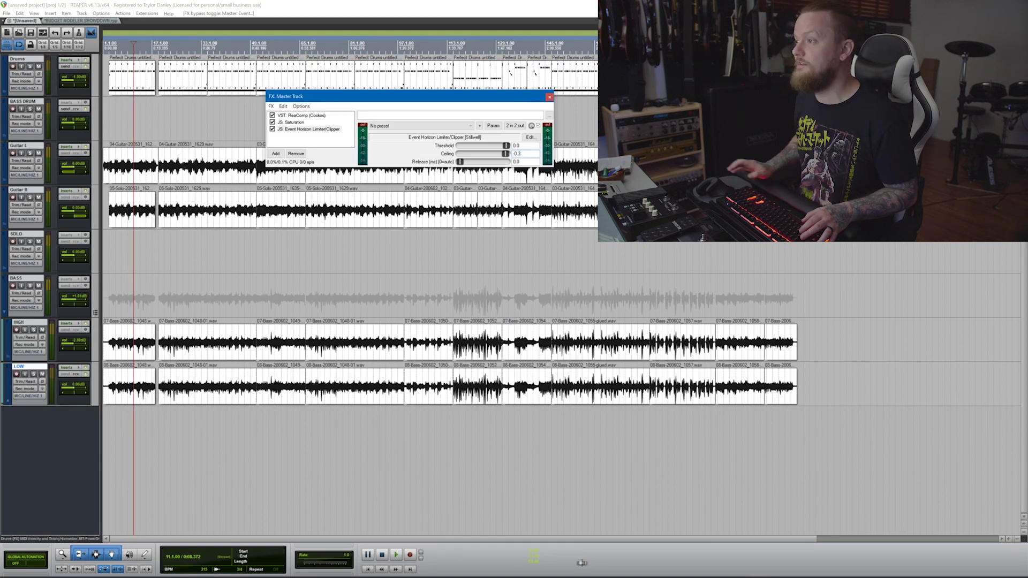
key("Return")
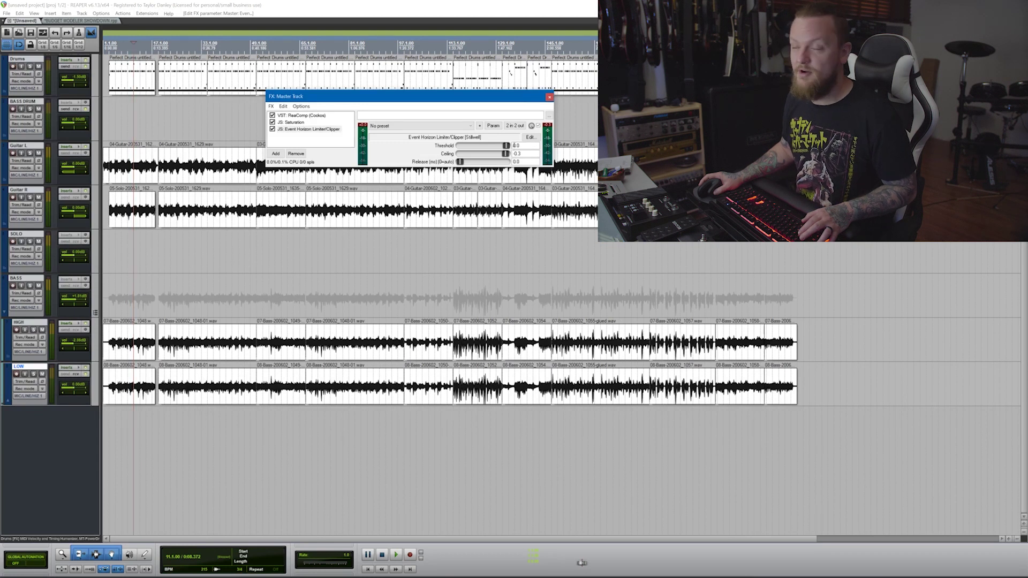
key("space")
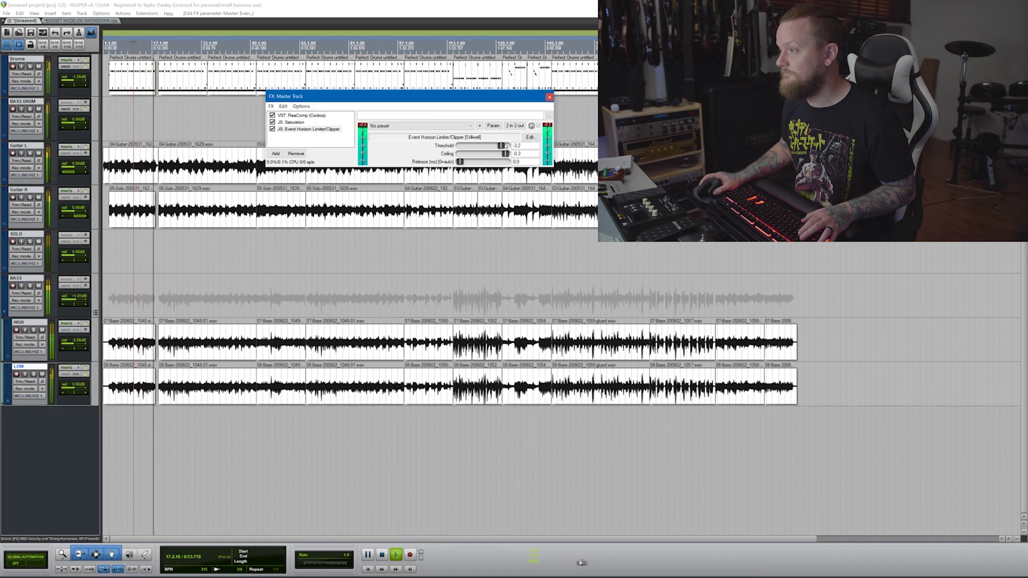
left_click_drag(506, 146, 501, 146)
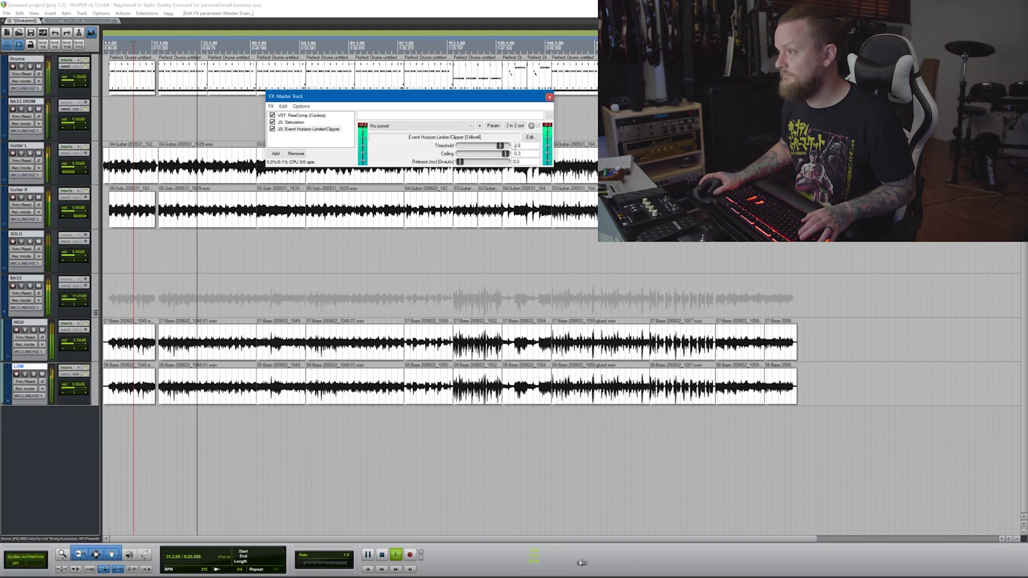
Enter -4.0 dB as the master limiter's threshold.
double_click(515, 145)
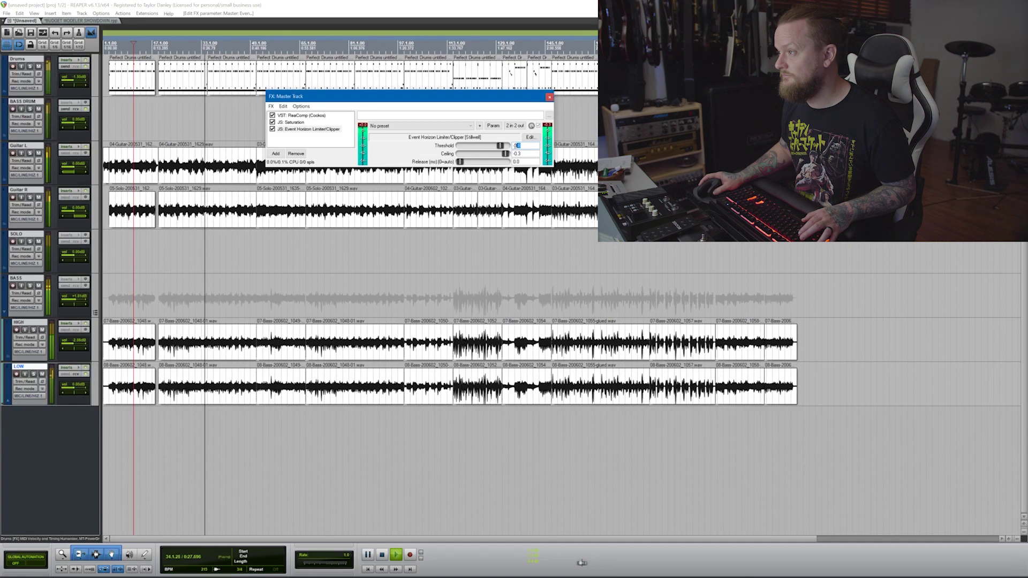
type("-4")
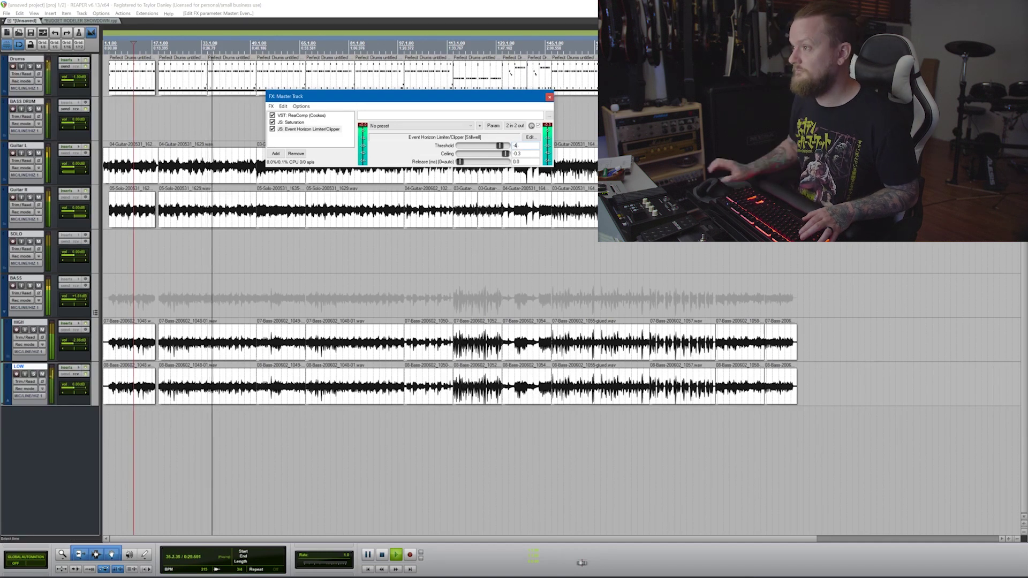
key("Return")
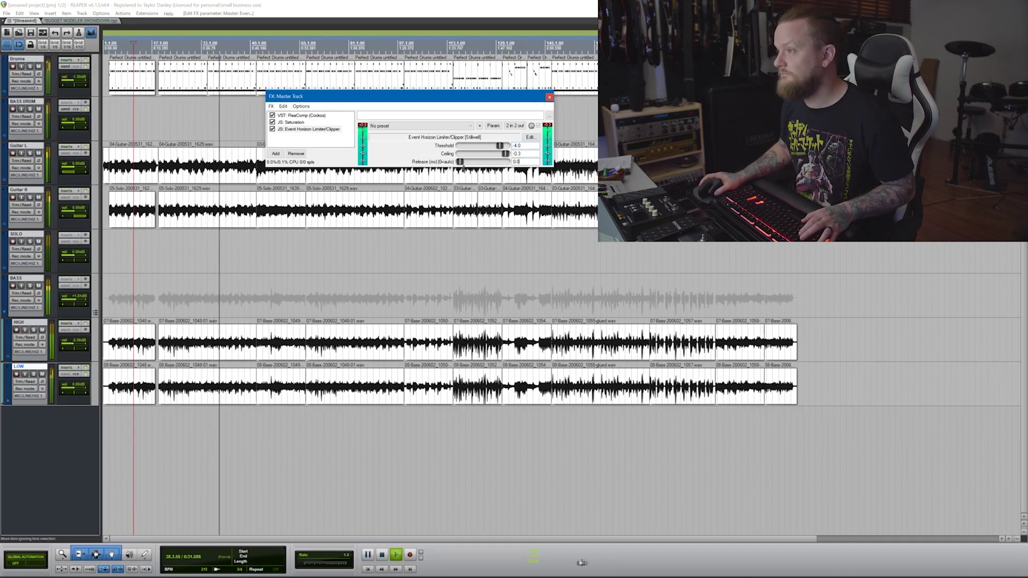
Set the limiter release to 10 ms, stop playback and close the master FX chain.
mouse_move(460, 162)
left_mouse_down()
mouse_move(506, 162)
mouse_move(459, 162)
left_mouse_up()
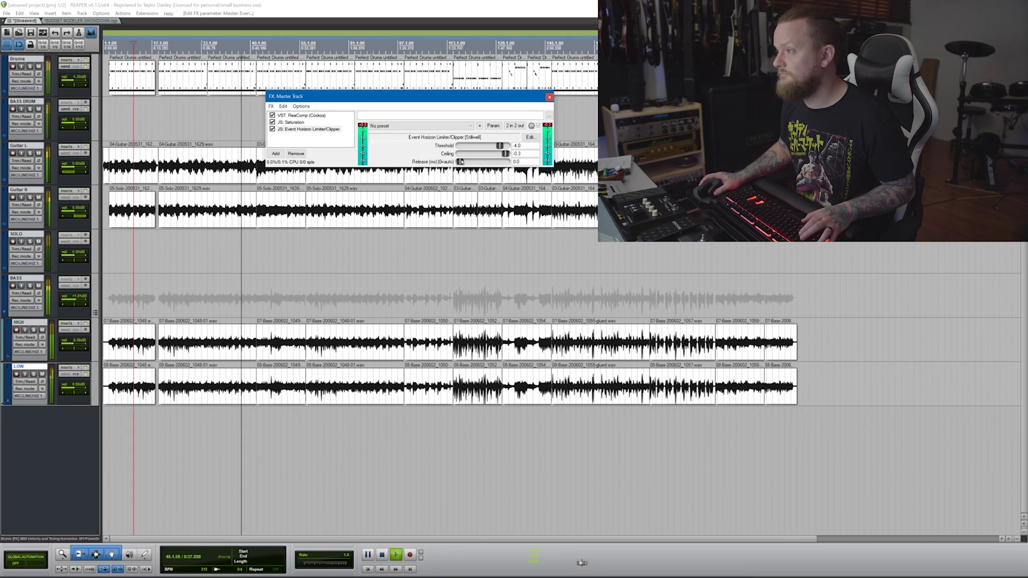
left_click_drag(460, 162, 461, 161)
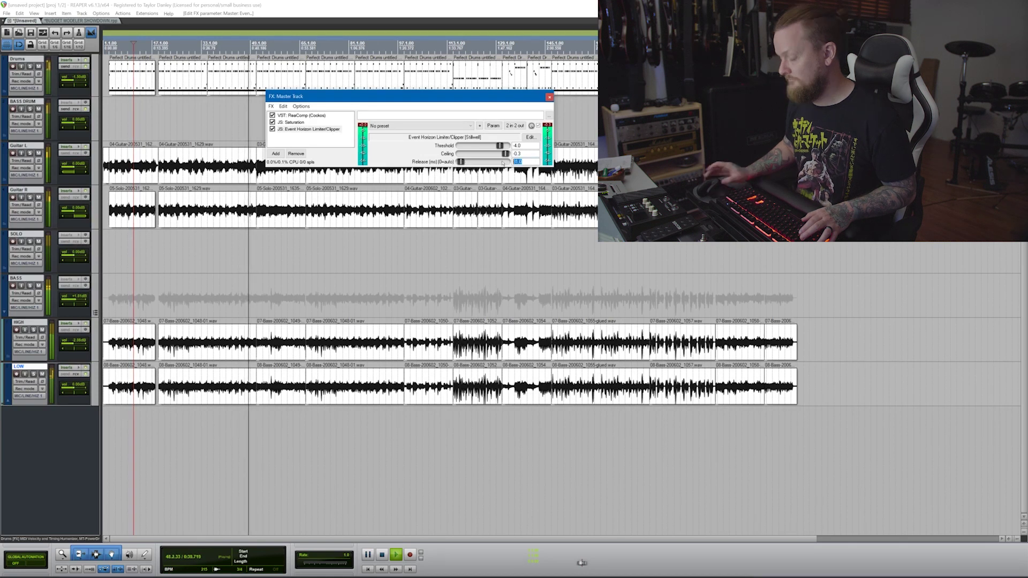
type("10")
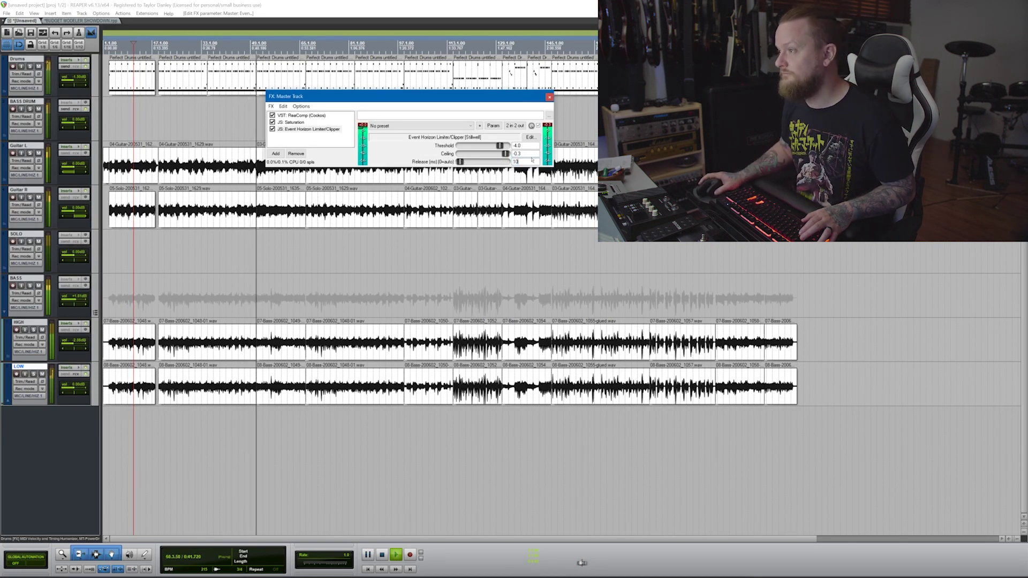
key("shift+Tab")
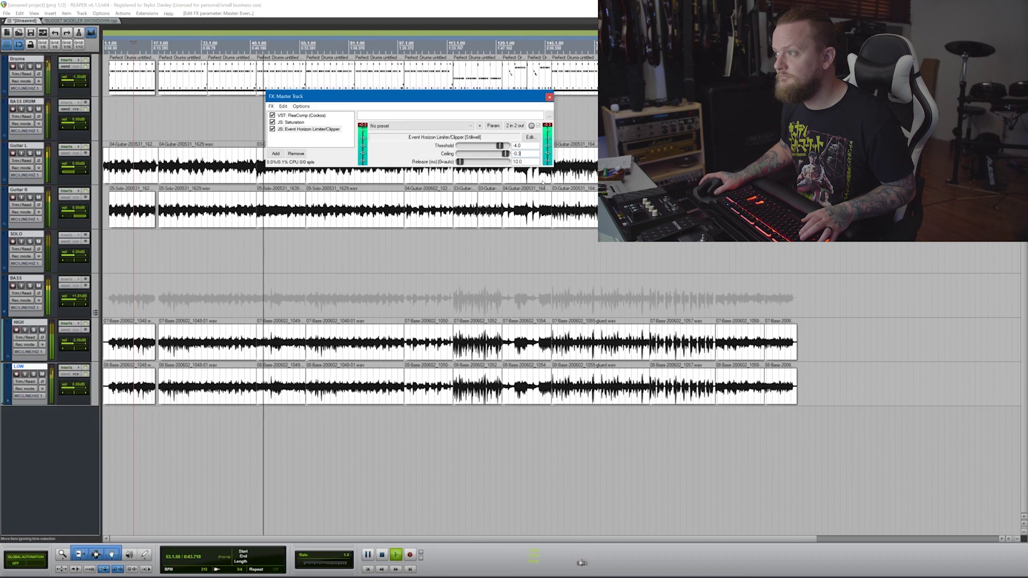
key("space")
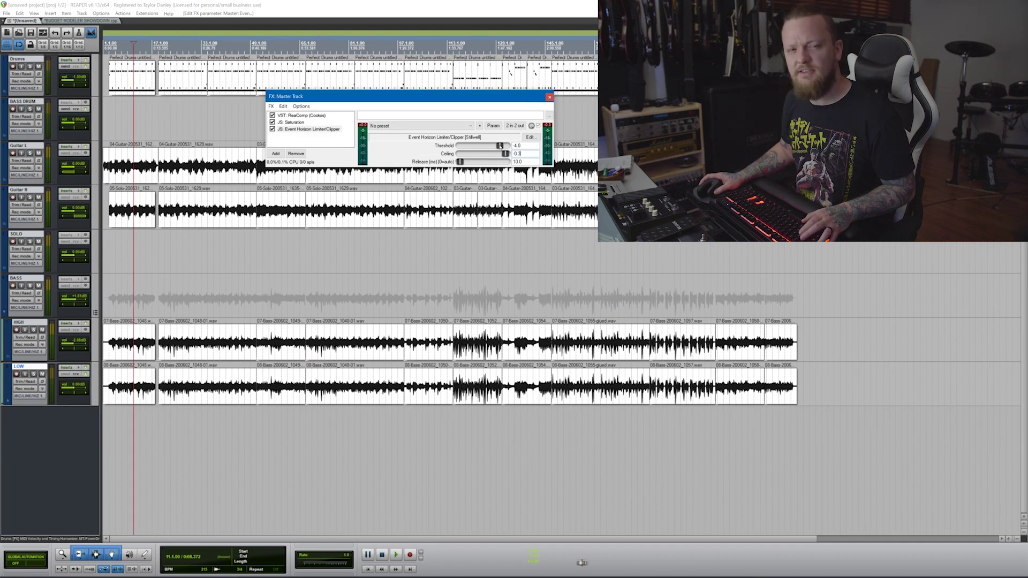
key("Escape")
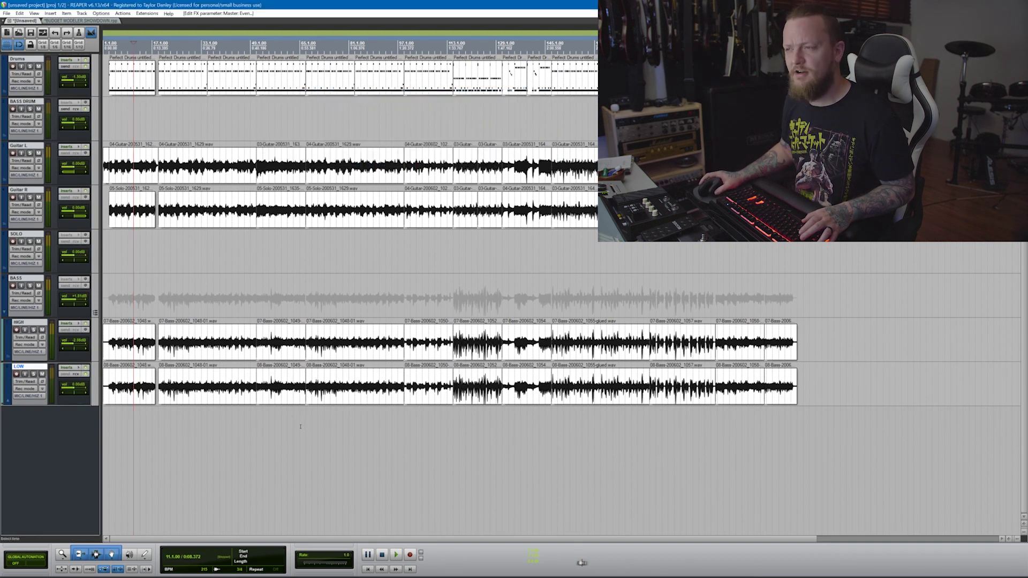
key("ctrl+m")
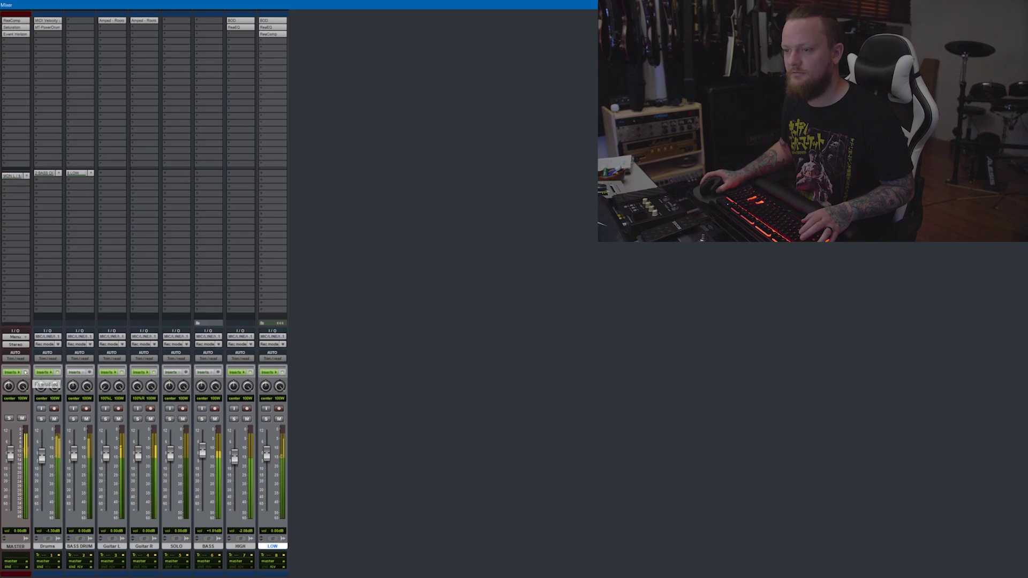
left_click(25, 372)
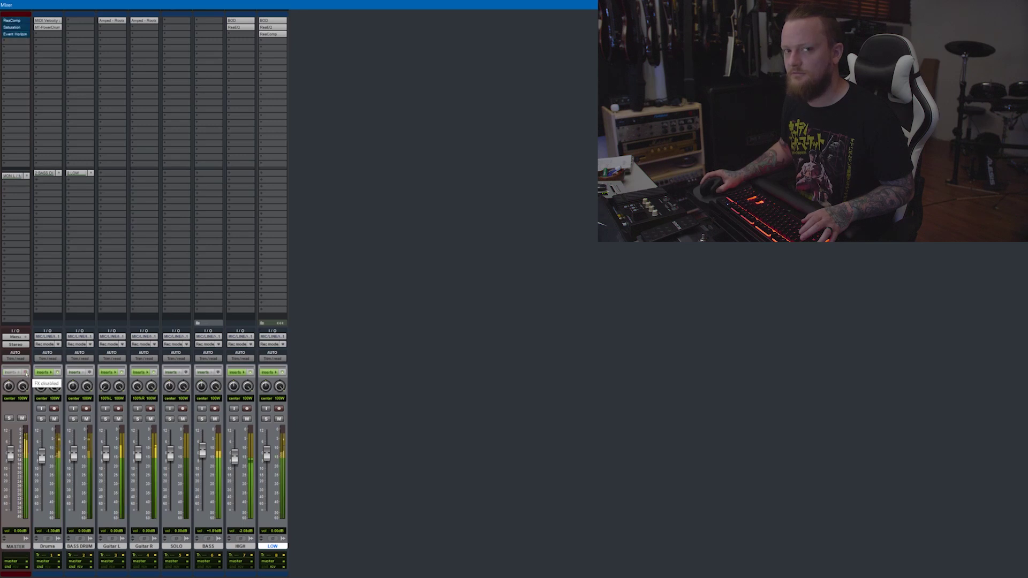
left_click(26, 372)
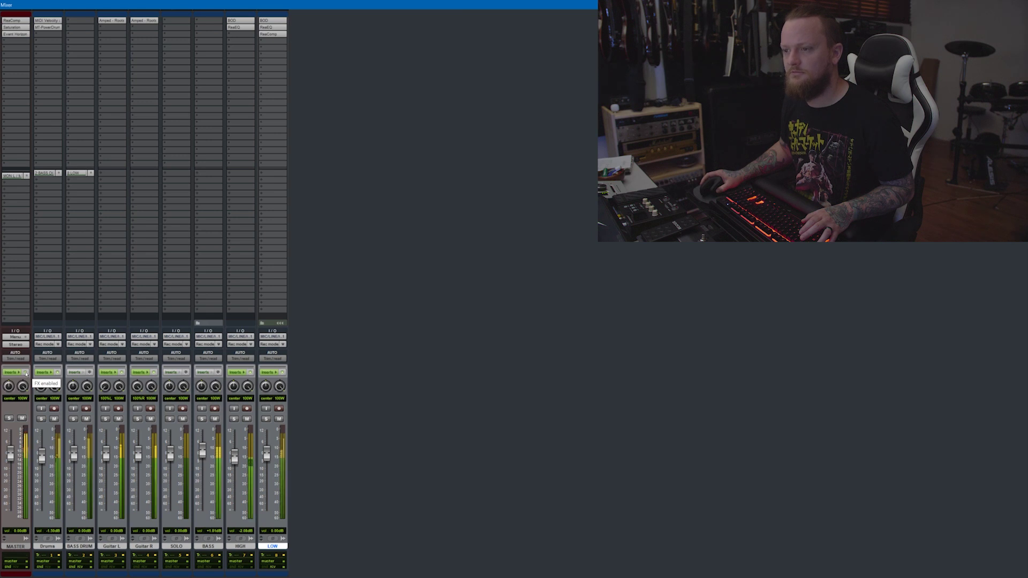
left_click(25, 372)
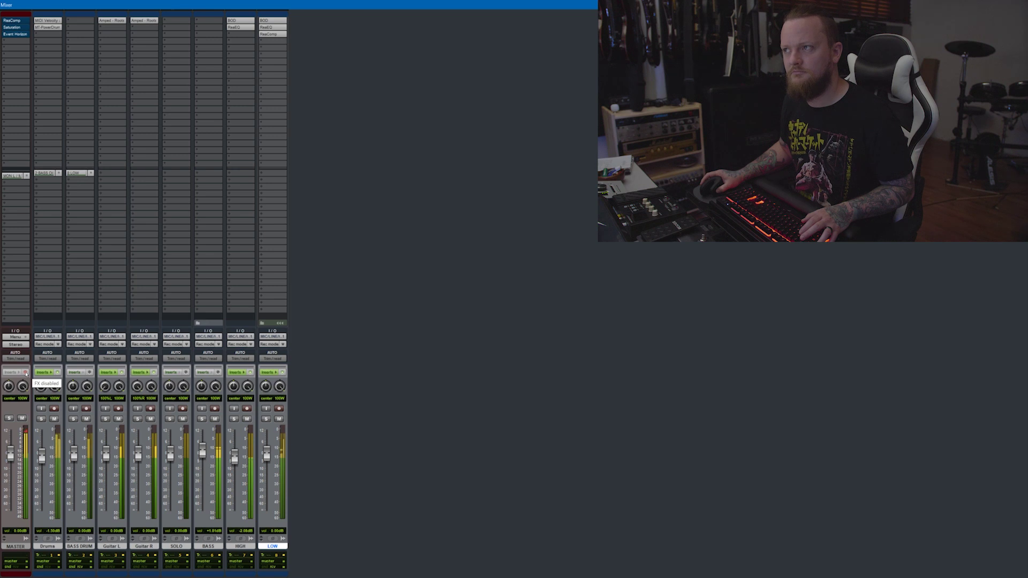
left_click(25, 372)
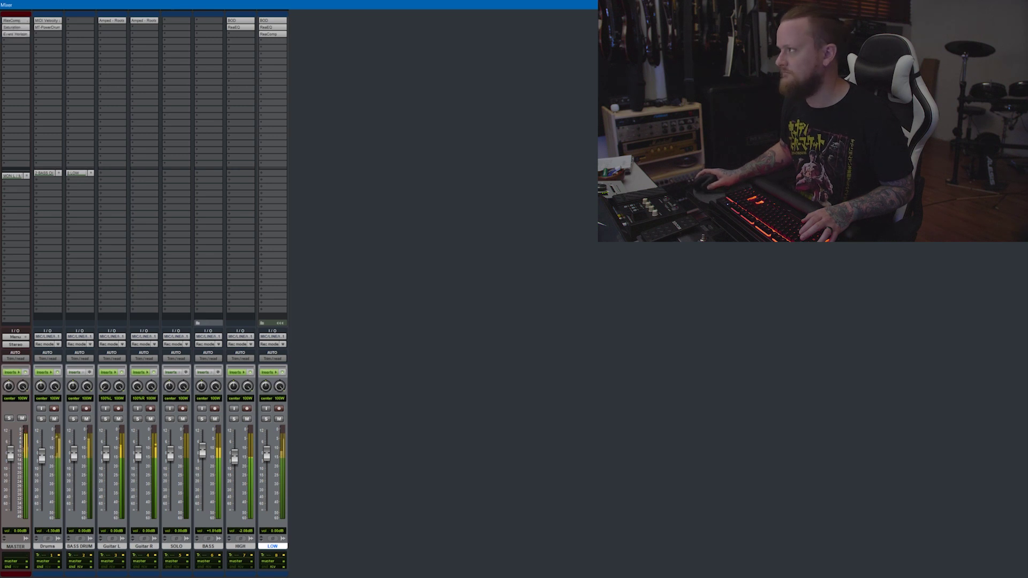
key("ctrl+m")
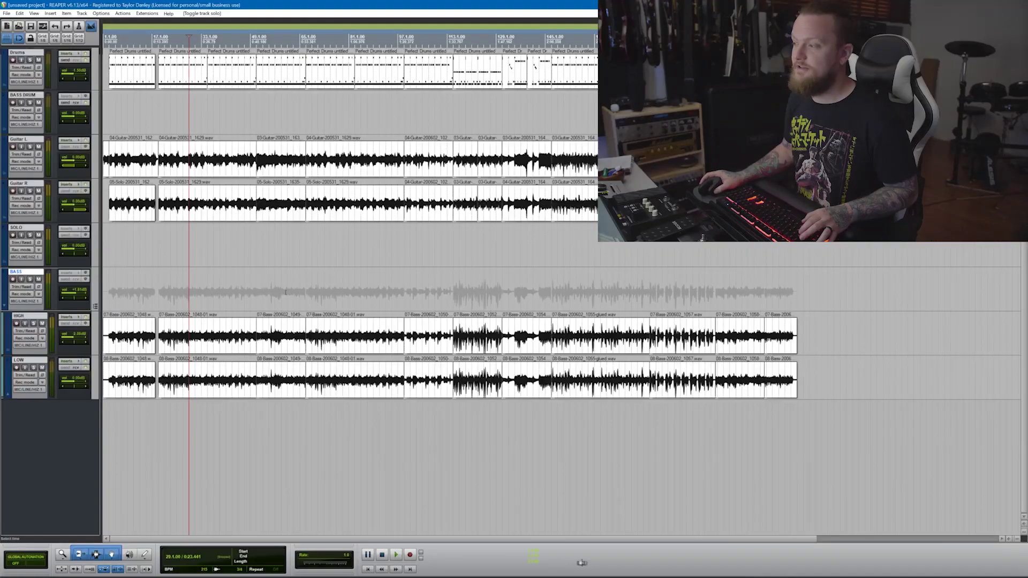
Delete all media items from every track and set the project to 4/4 at 165 BPM.
left_click_drag(840, 442, 101, 48)
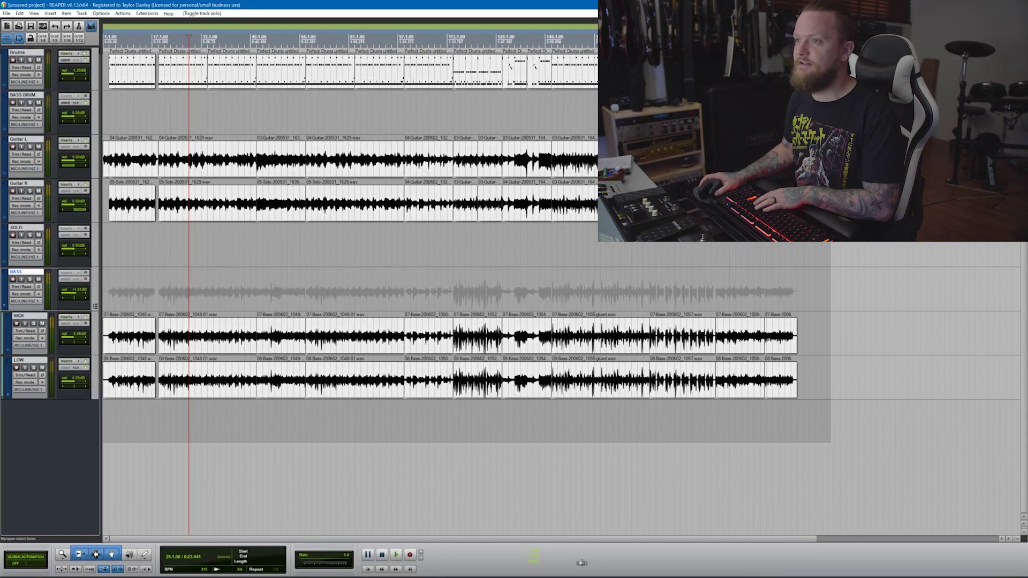
key("Delete")
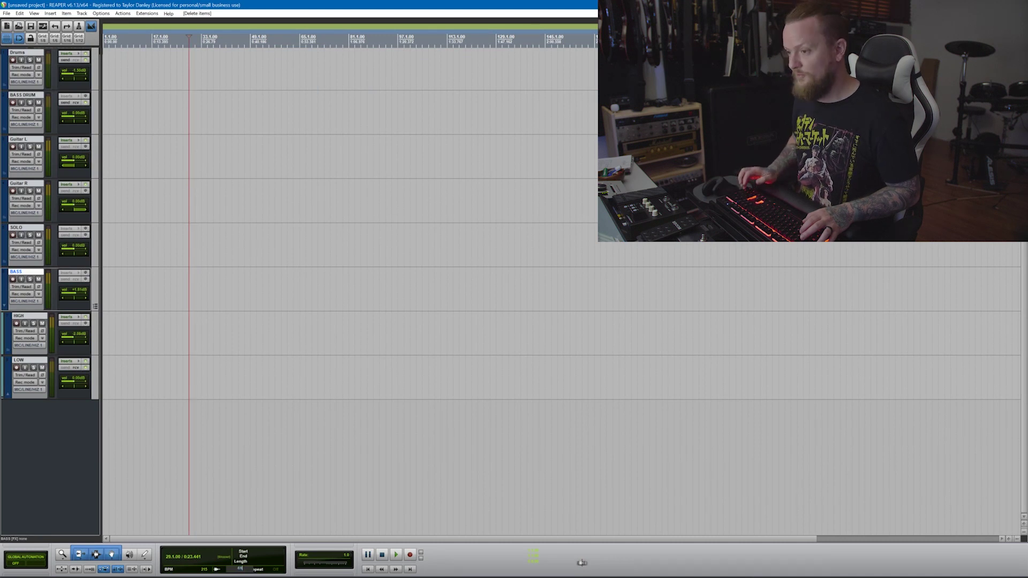
scroll(241, 569, "up", 1)
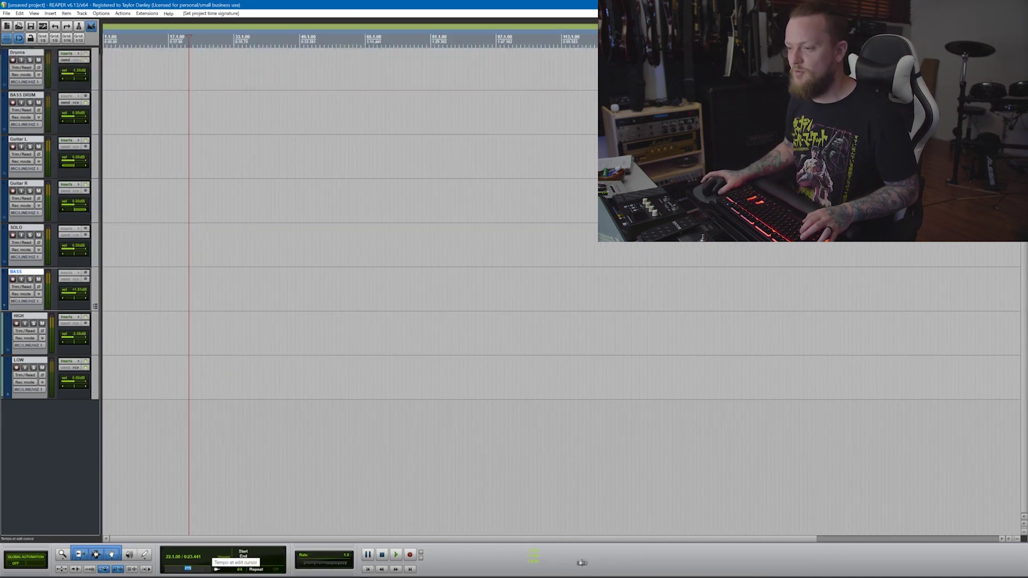
scroll(187, 569, "down", 5)
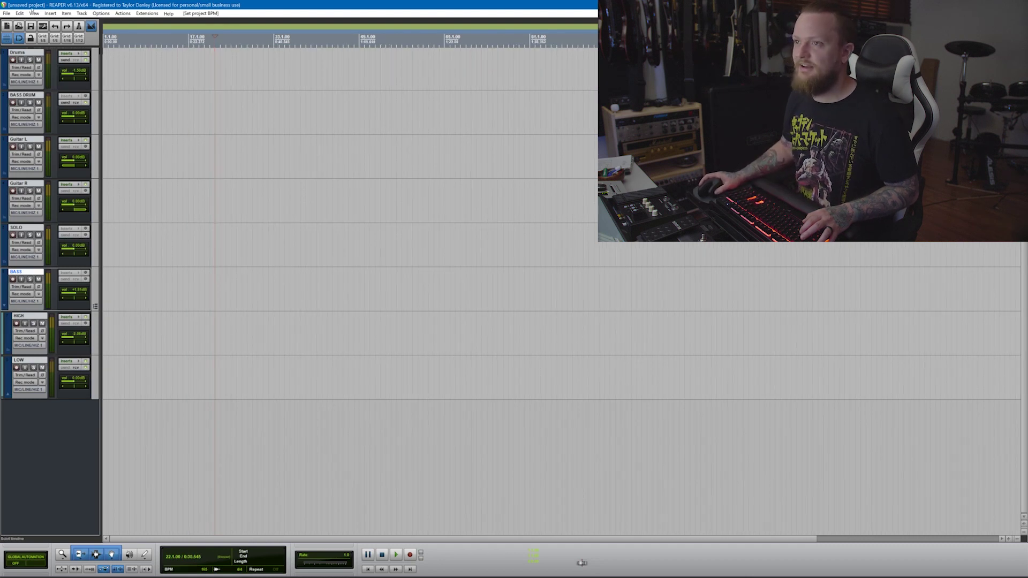
left_click(6, 13)
Save the emptied project as a new 'FREE YouTube template' project template.
mouse_move(79, 89)
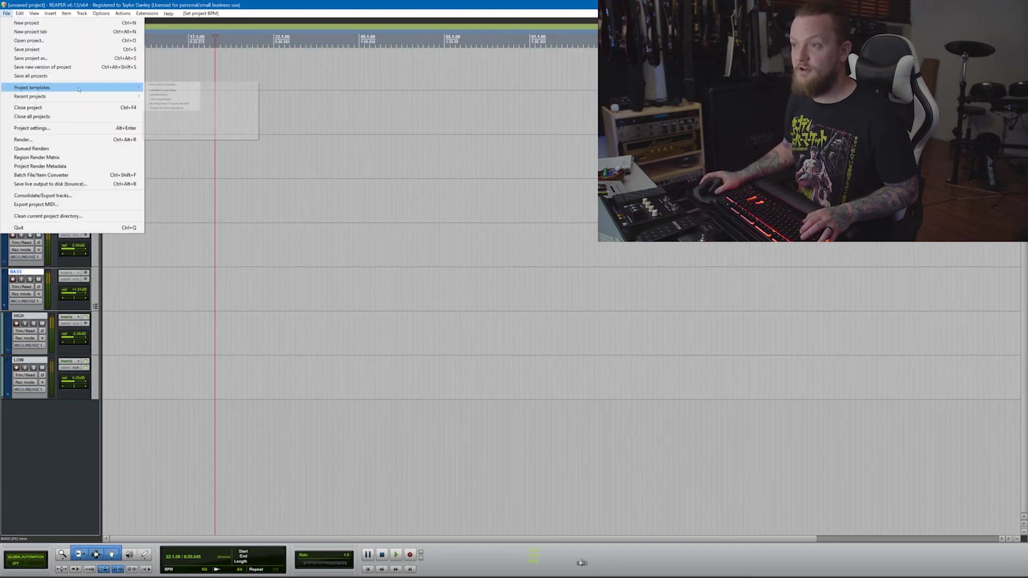
mouse_move(139, 90)
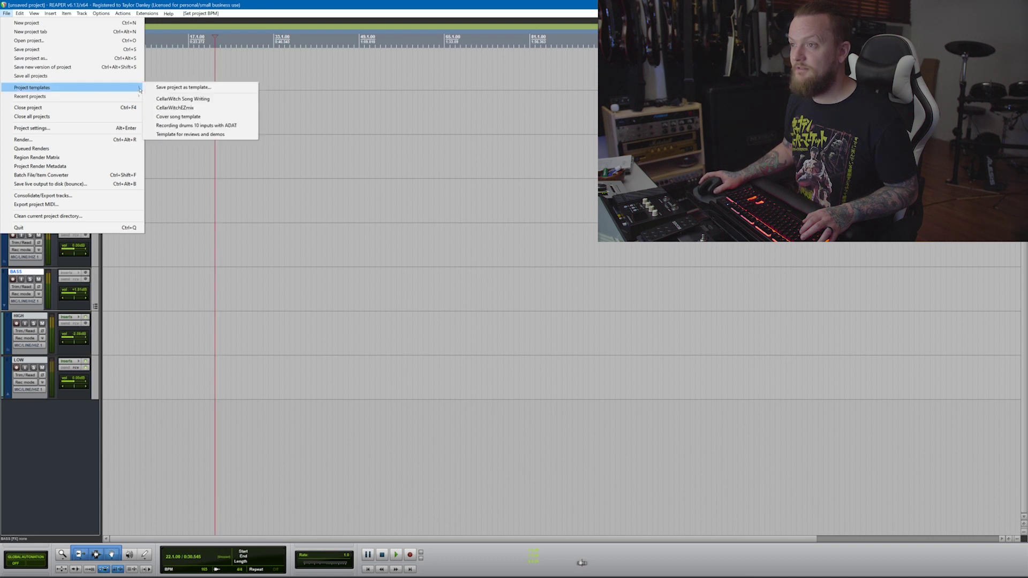
left_click(177, 87)
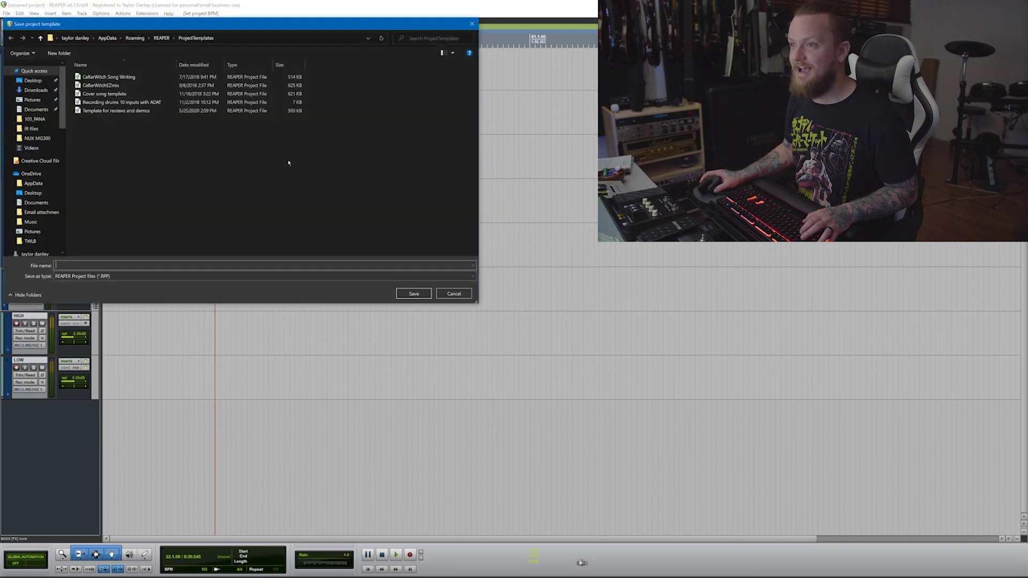
type("T")
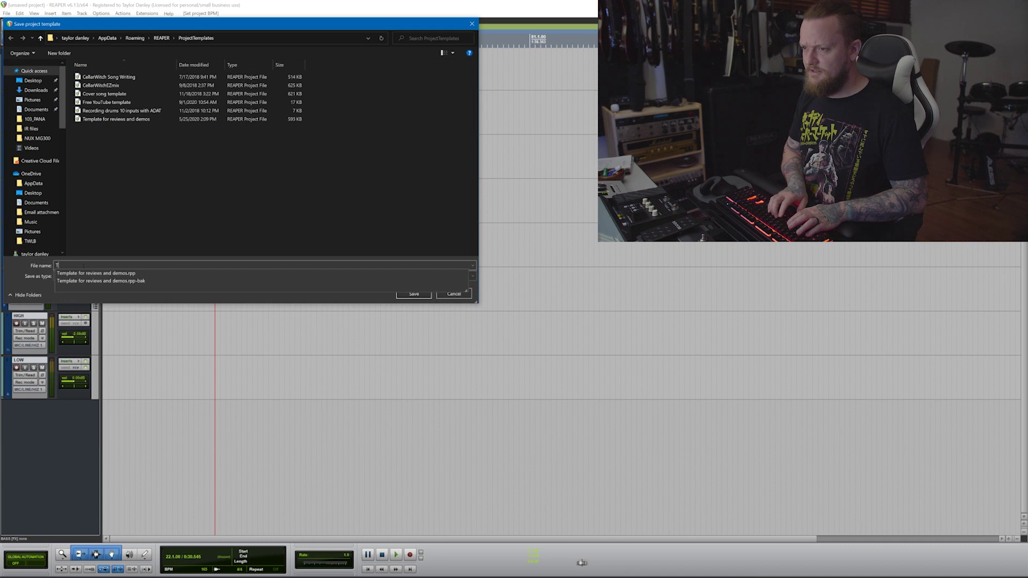
type("aylor's FREE")
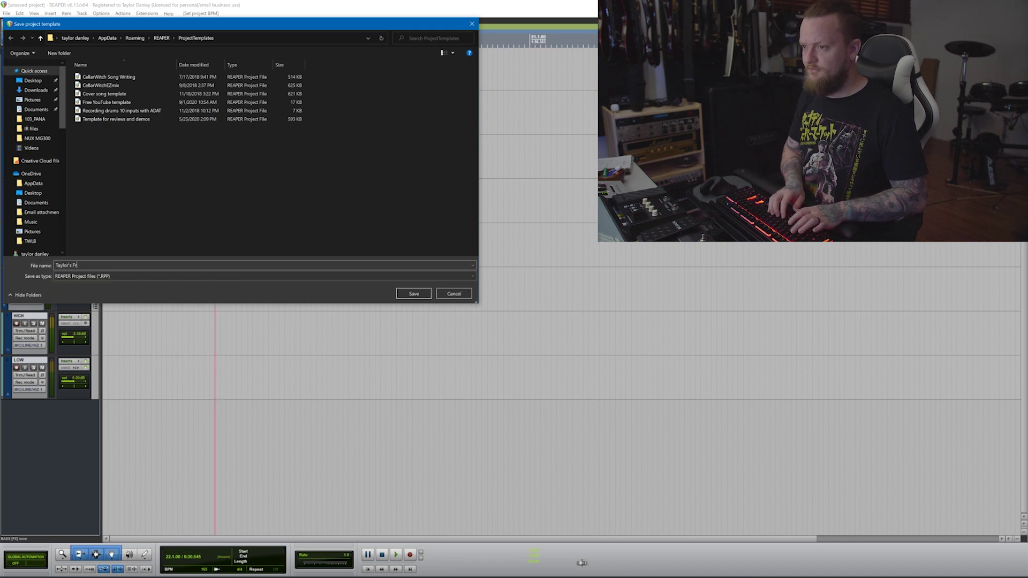
type(" YouTube template")
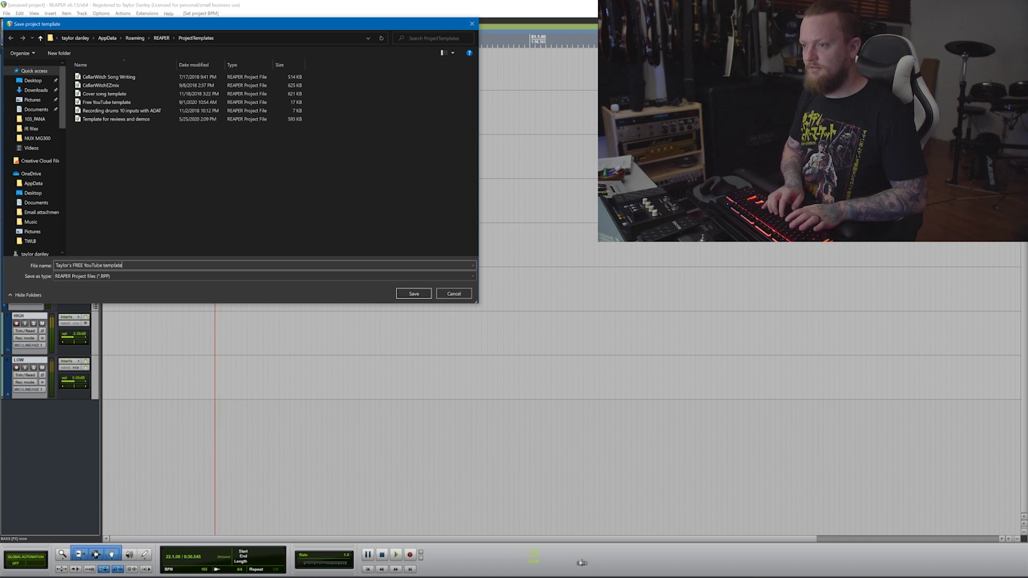
key("Return")
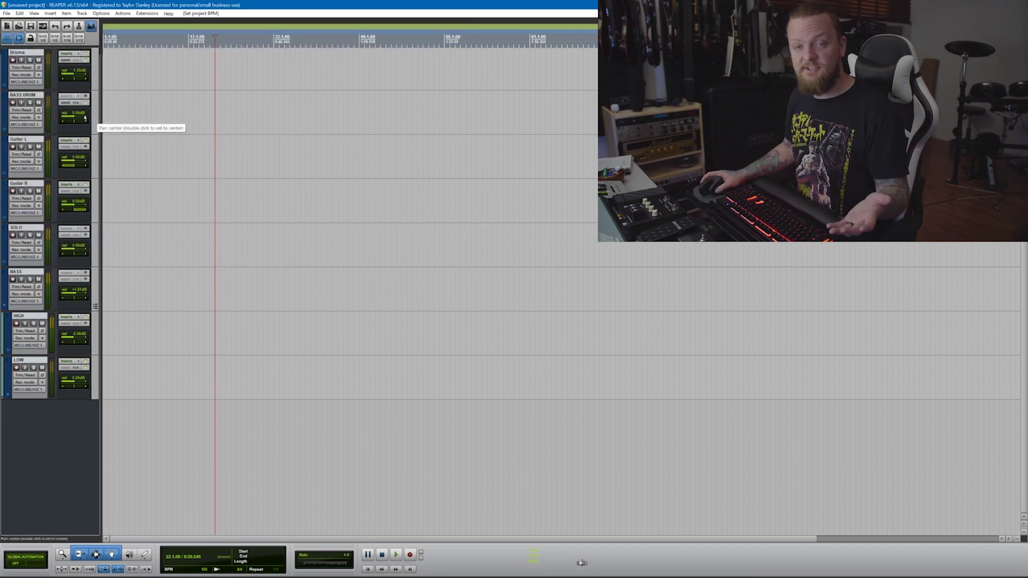
Load the newly saved template from File > Project templates.
left_click(9, 14)
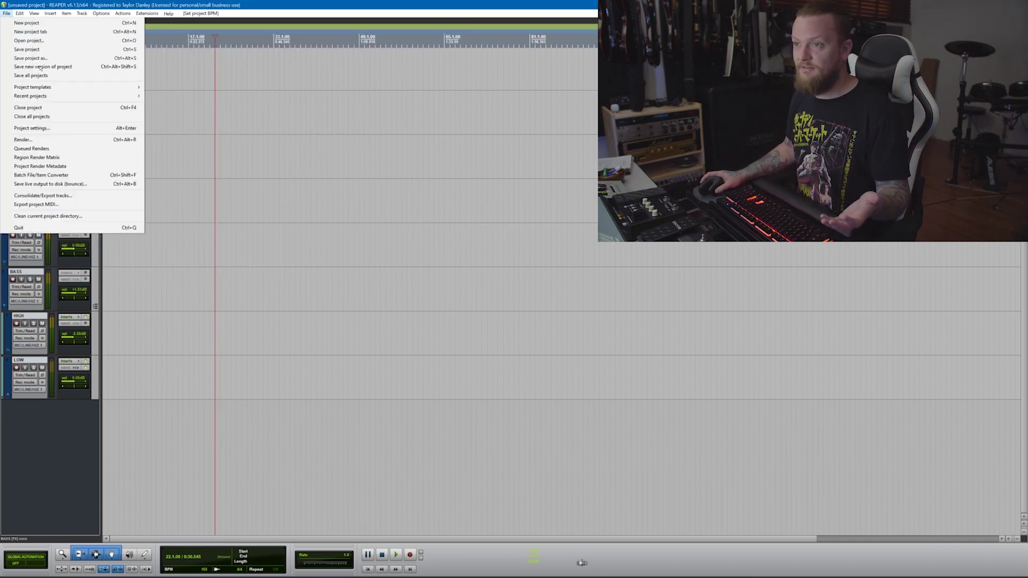
mouse_move(81, 87)
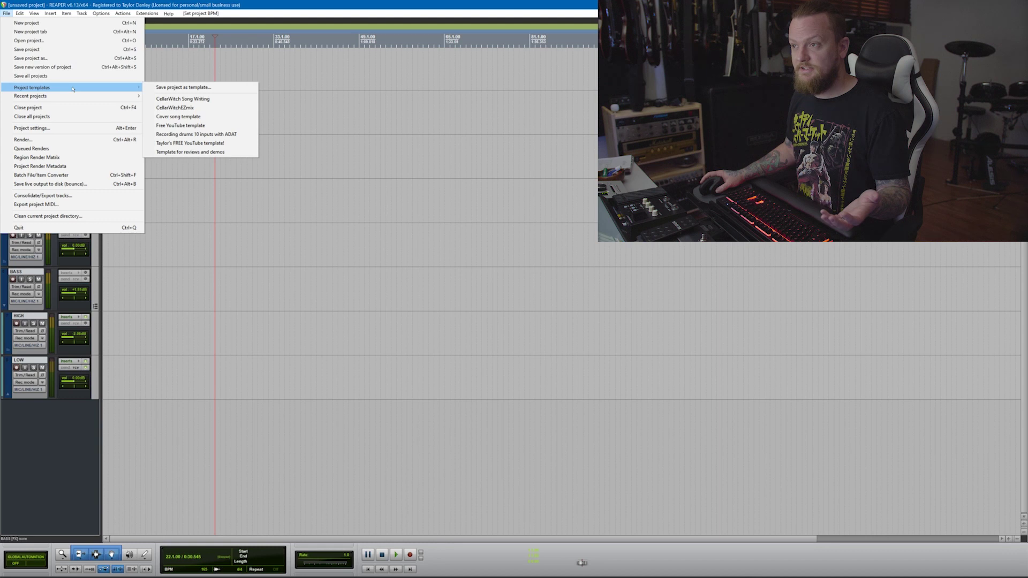
left_click(195, 143)
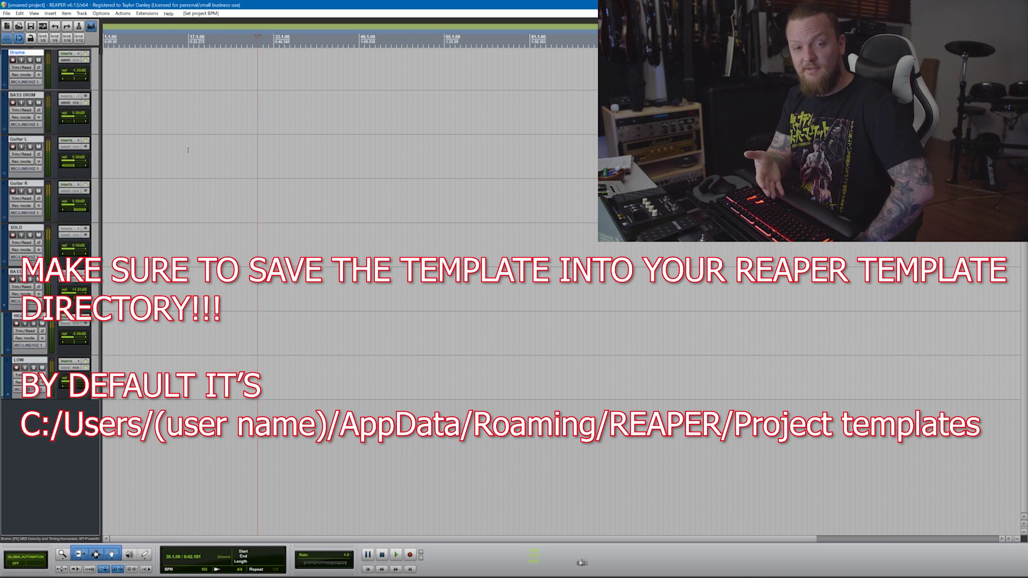